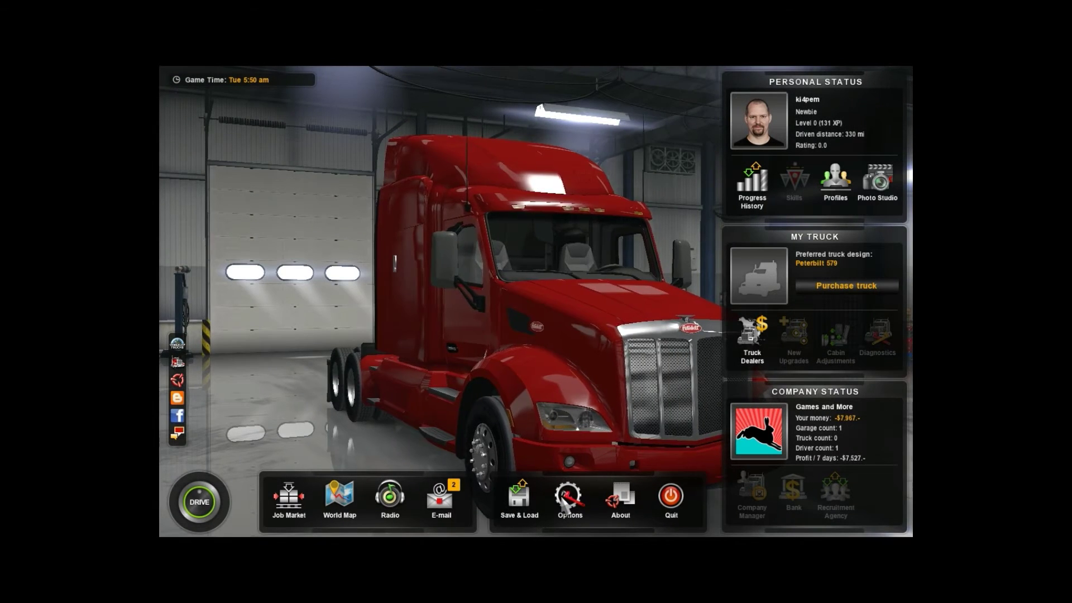
Step: Open Options Overview from the garage screen's bottom toolbar
left_click(565, 501)
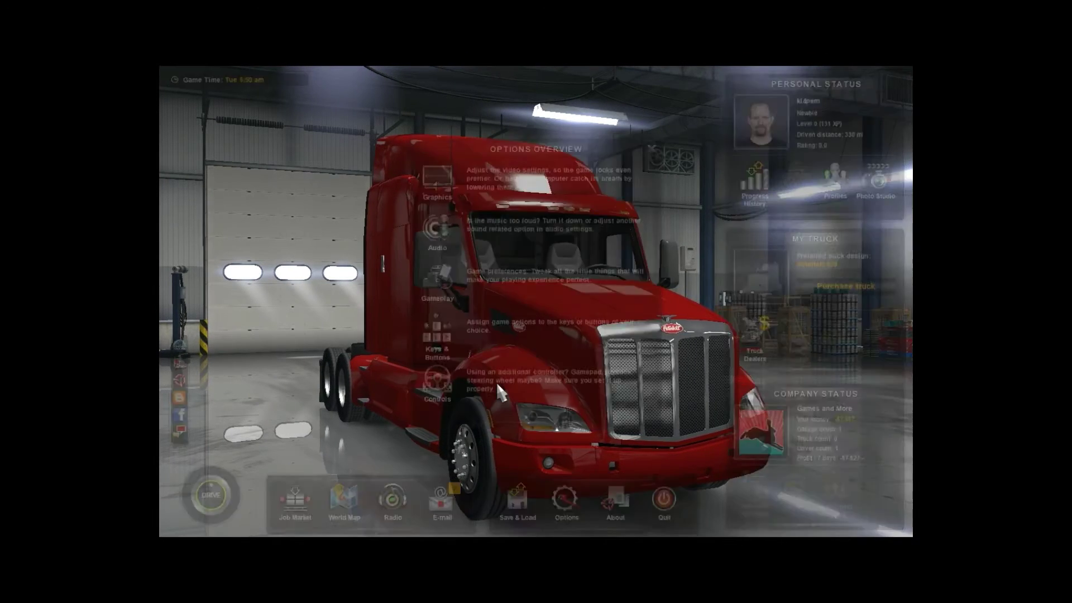
Step: Switch the Controls device to Keyboard + SideWinder Precision Racing Wheel USB version 1.0
left_click(498, 391)
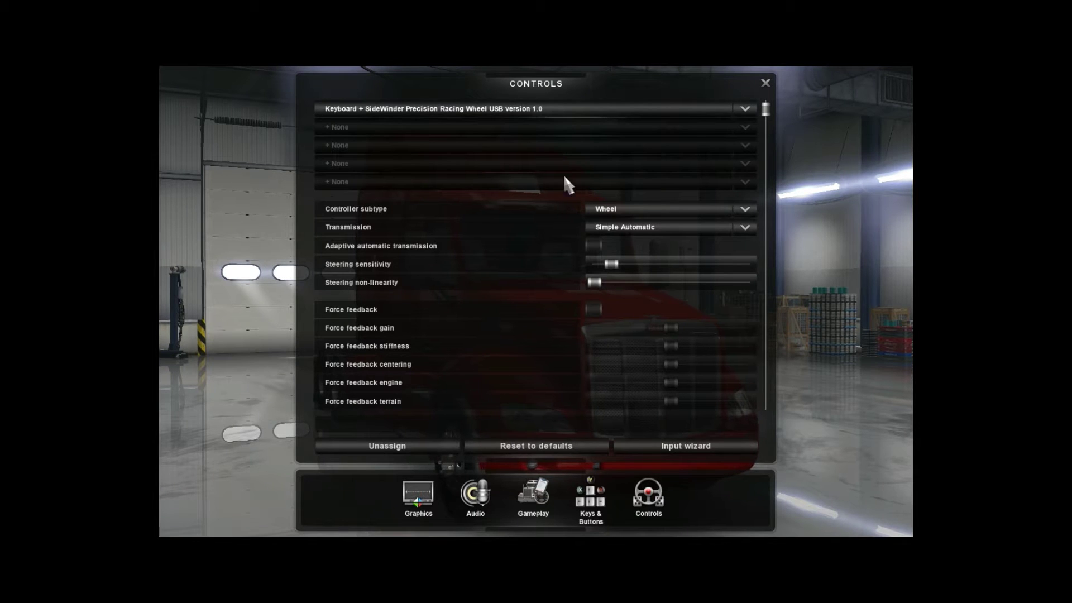
left_click(745, 110)
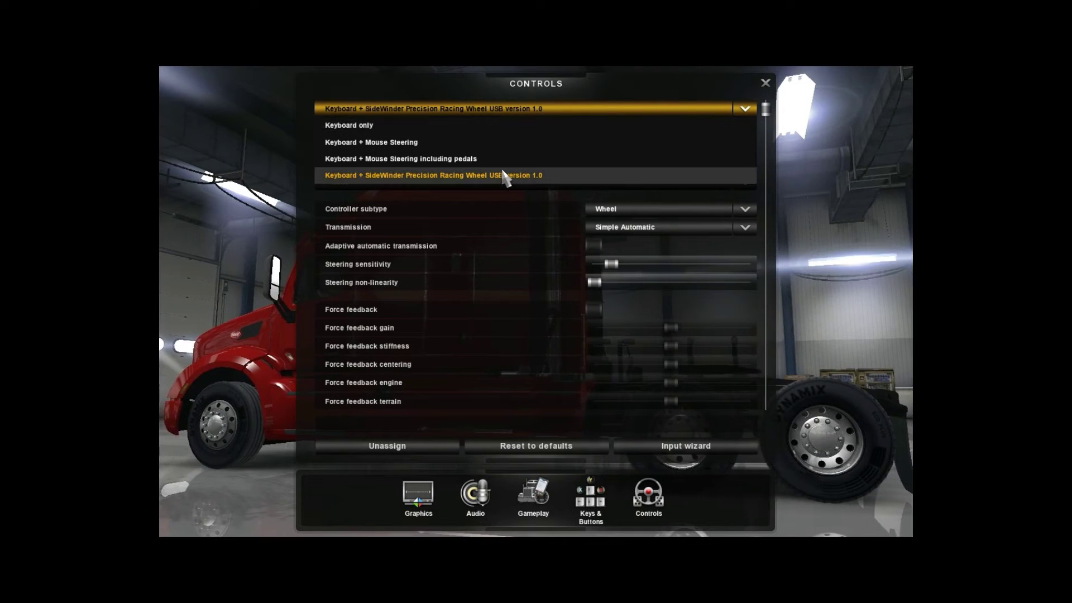
left_click(503, 173)
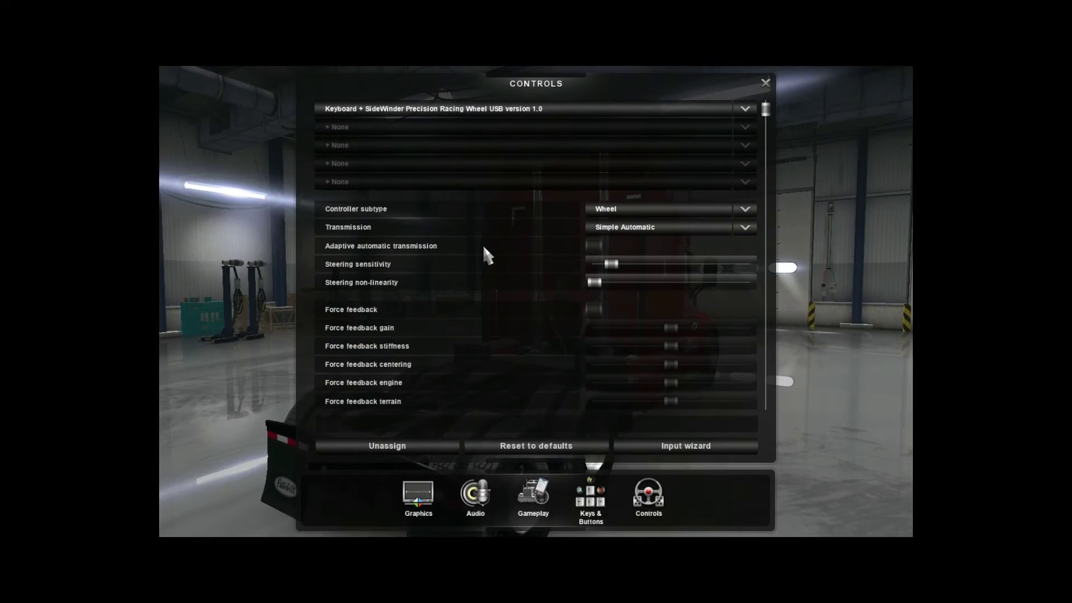
scroll(517, 250, "down", 1)
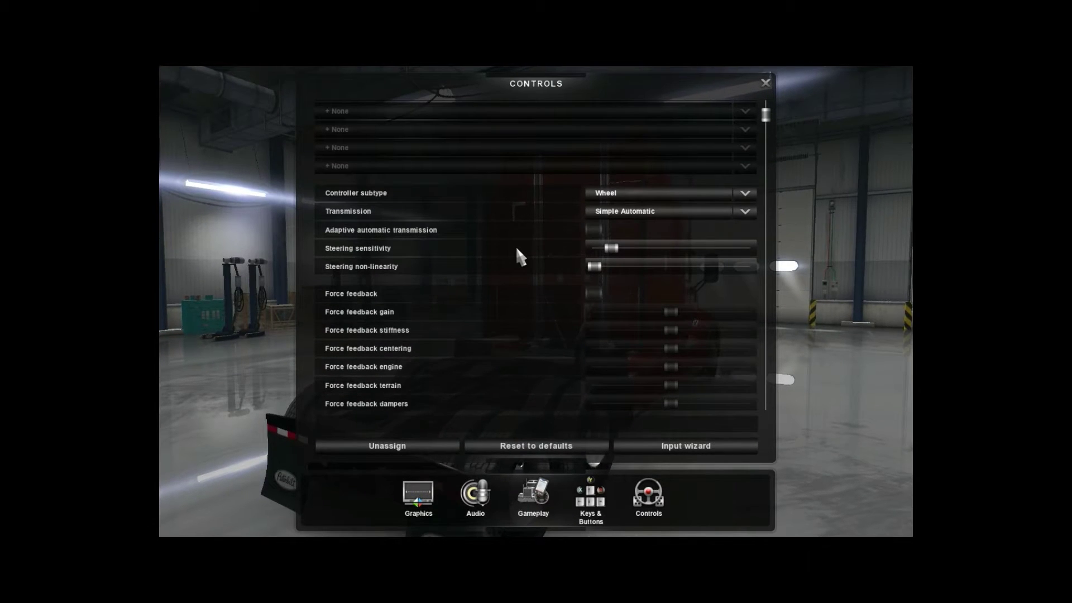
Step: Rebind the steering axis to the wheel, redoing it after a wrong axis until it reads Joy X Axis
scroll(518, 250, "down", 3)
scroll(517, 249, "down", 2)
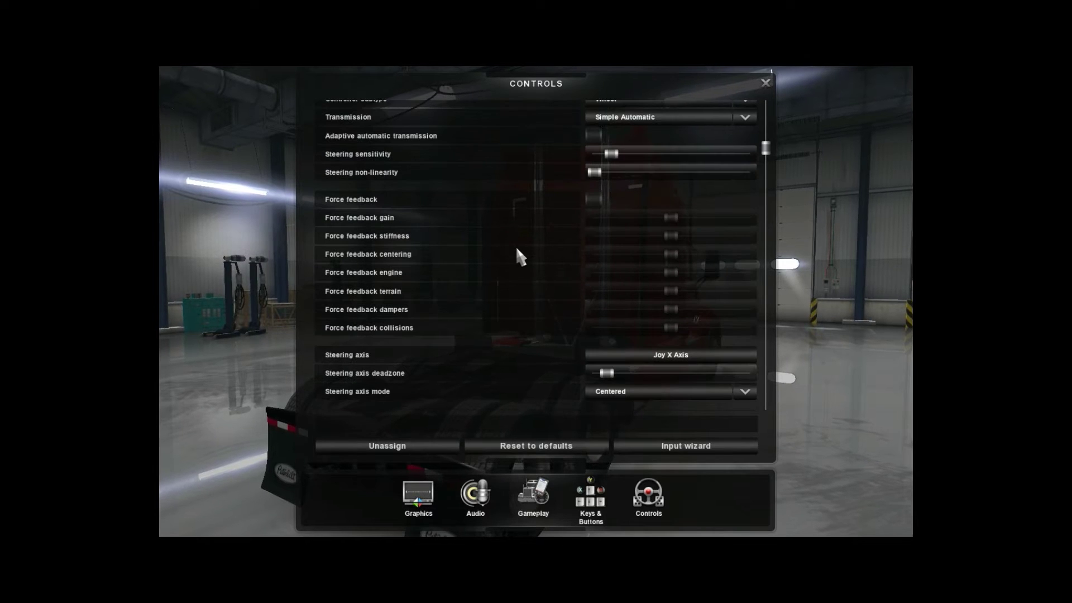
left_click(609, 360)
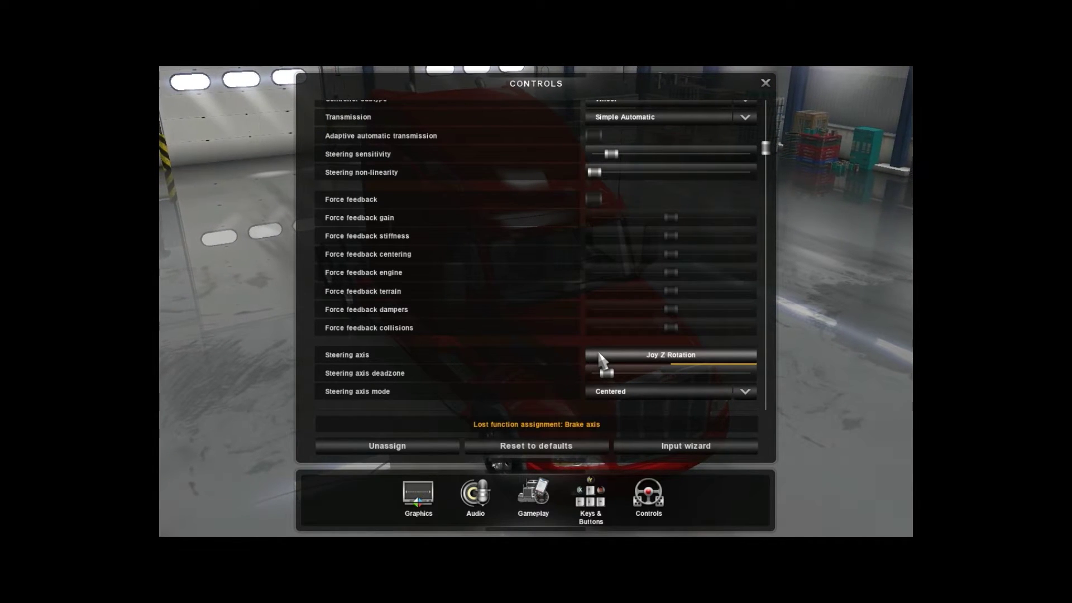
left_click(637, 355)
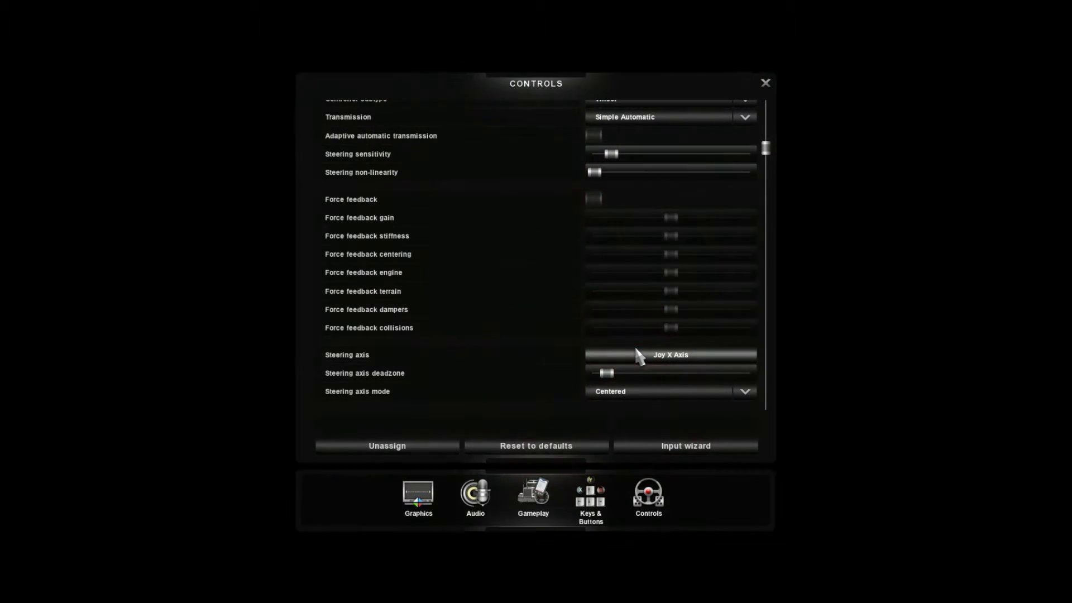
scroll(525, 327, "down", 1)
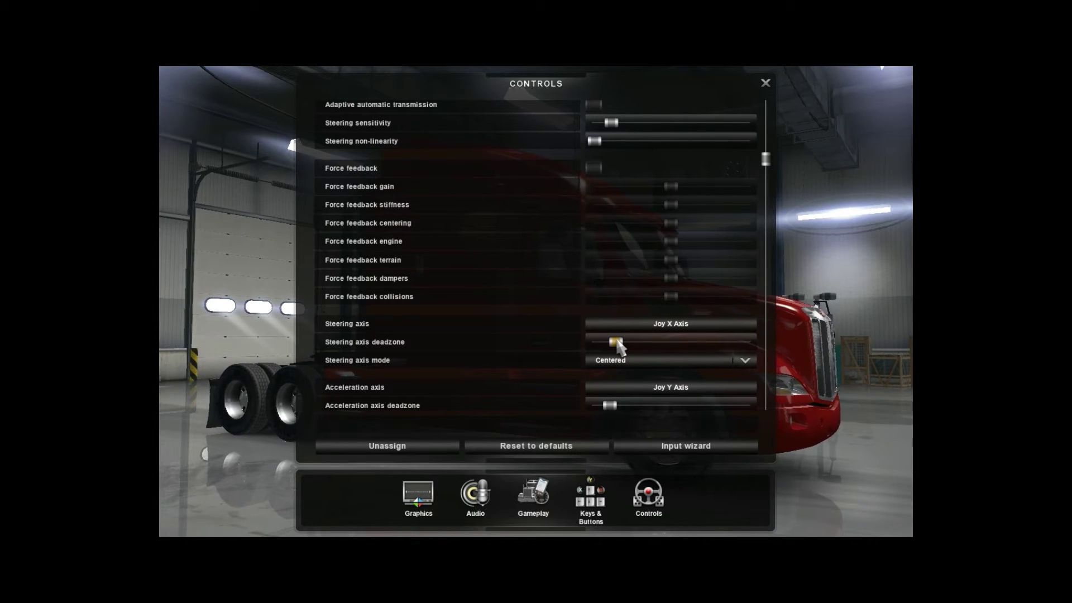
Step: Retry the acceleration axis binding, leaving it on Joy Y Axis
scroll(560, 350, "down", 1)
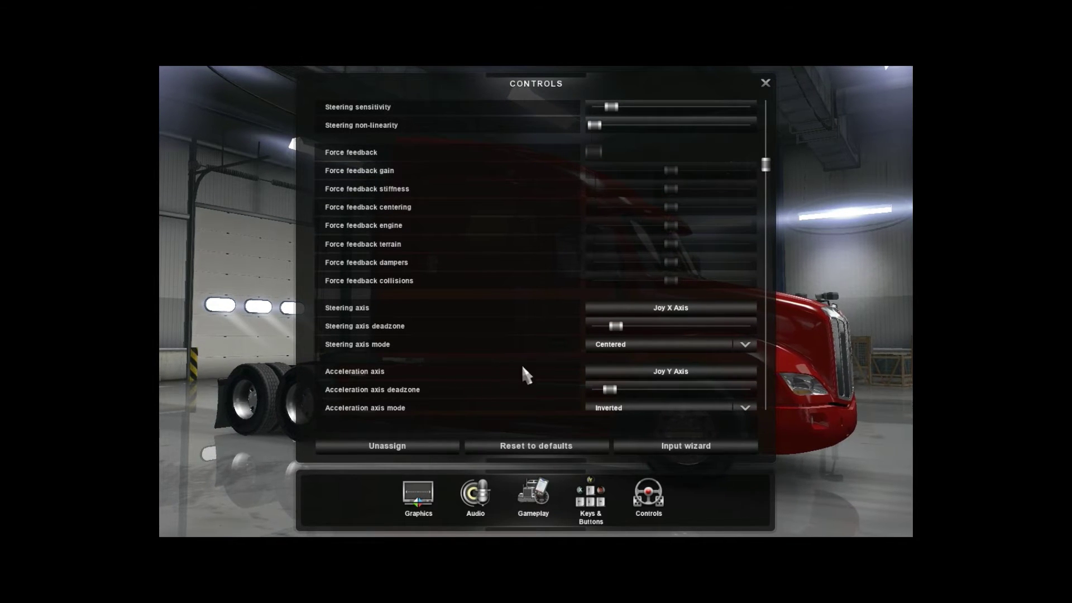
left_click(591, 372)
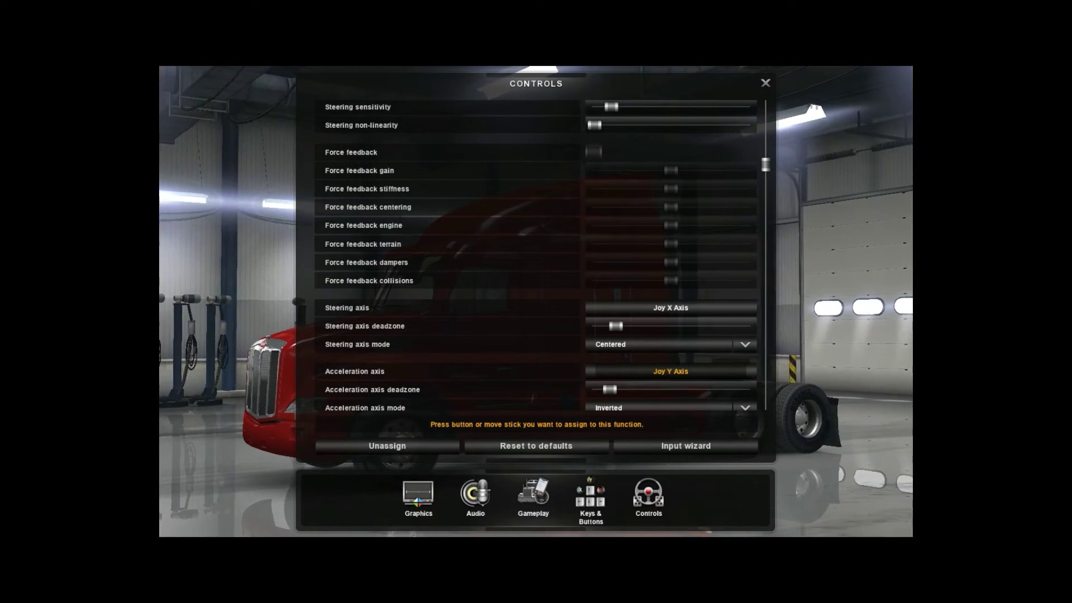
left_click(603, 371)
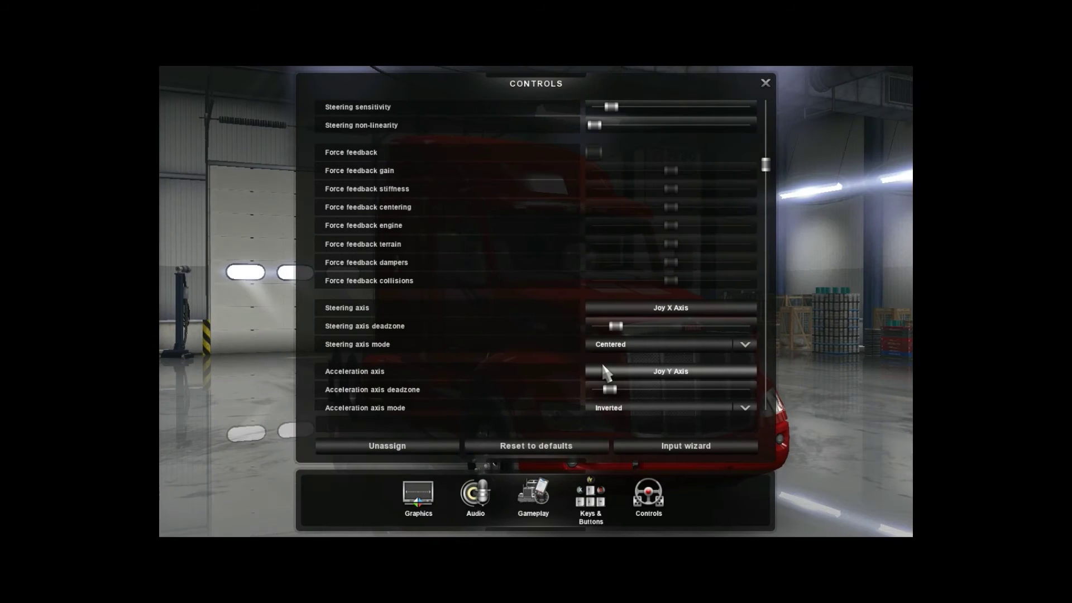
Step: Bind the unassigned brake axis to the brake pedal (Joy Z Rotation), then launch the Input Wizard
scroll(590, 338, "down", 2)
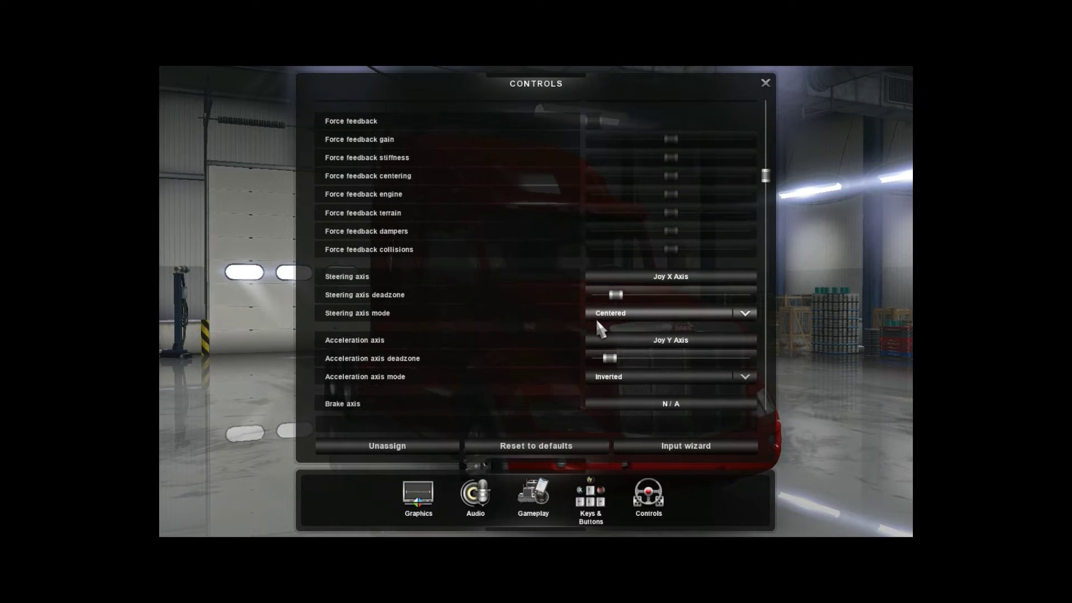
scroll(600, 329, "down", 2)
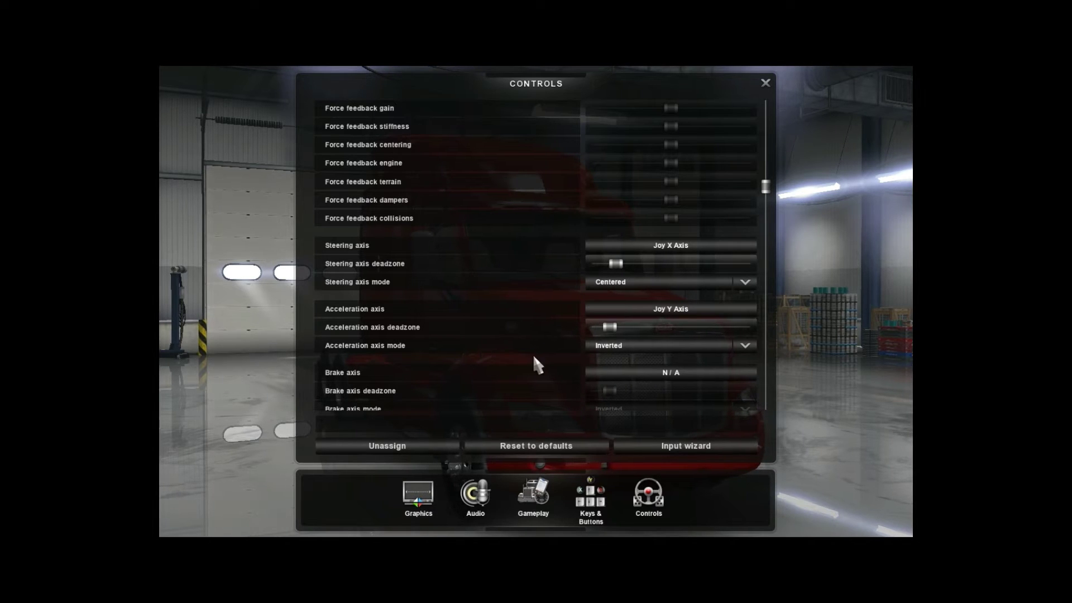
left_click(600, 373)
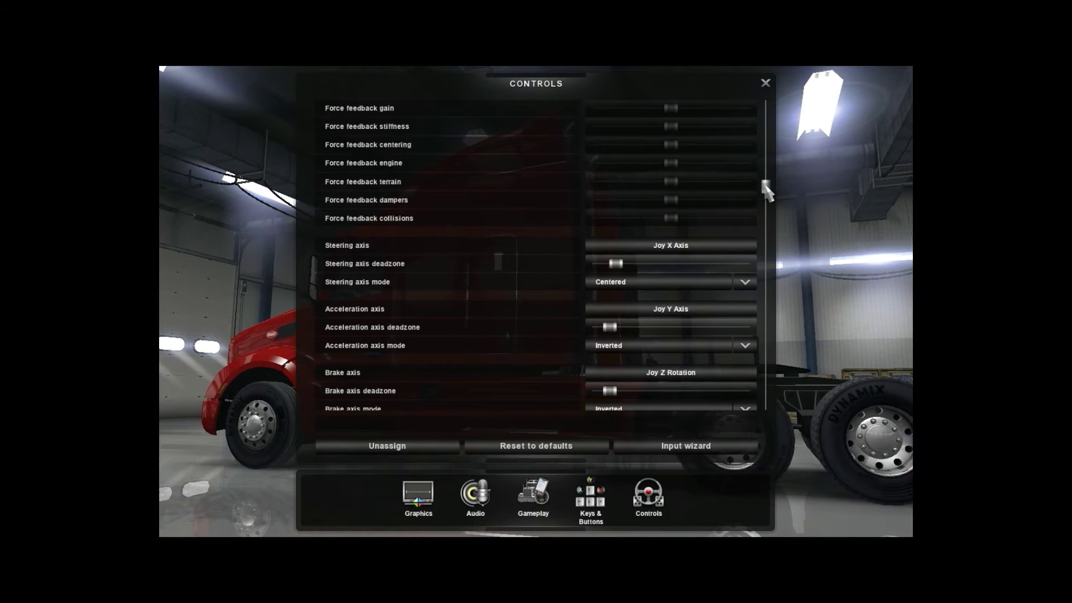
left_click_drag(766, 187, 757, 84)
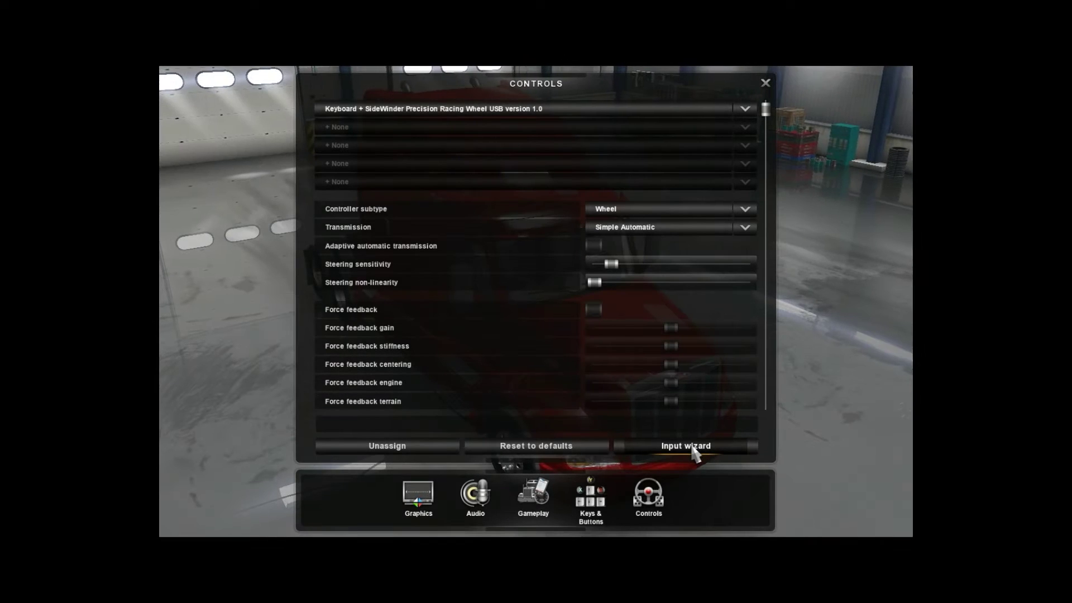
left_click(693, 447)
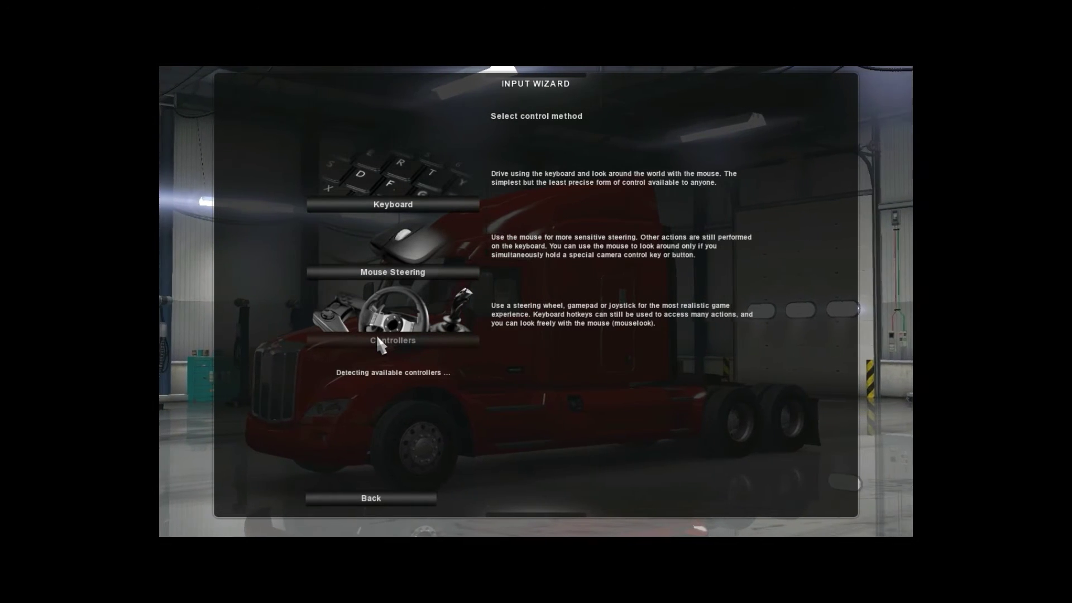
Step: Choose Controllers as the control method in the Input Wizard
left_click(378, 342)
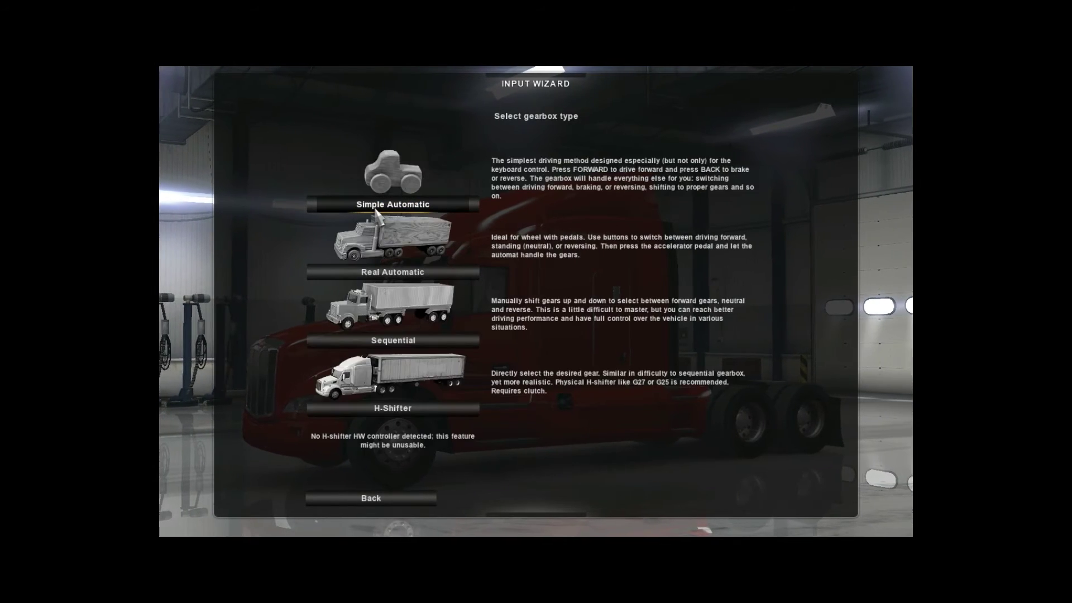
Step: Pick the Real Automatic gearbox and rebind the acceleration, brake and steering axes
left_click(406, 217)
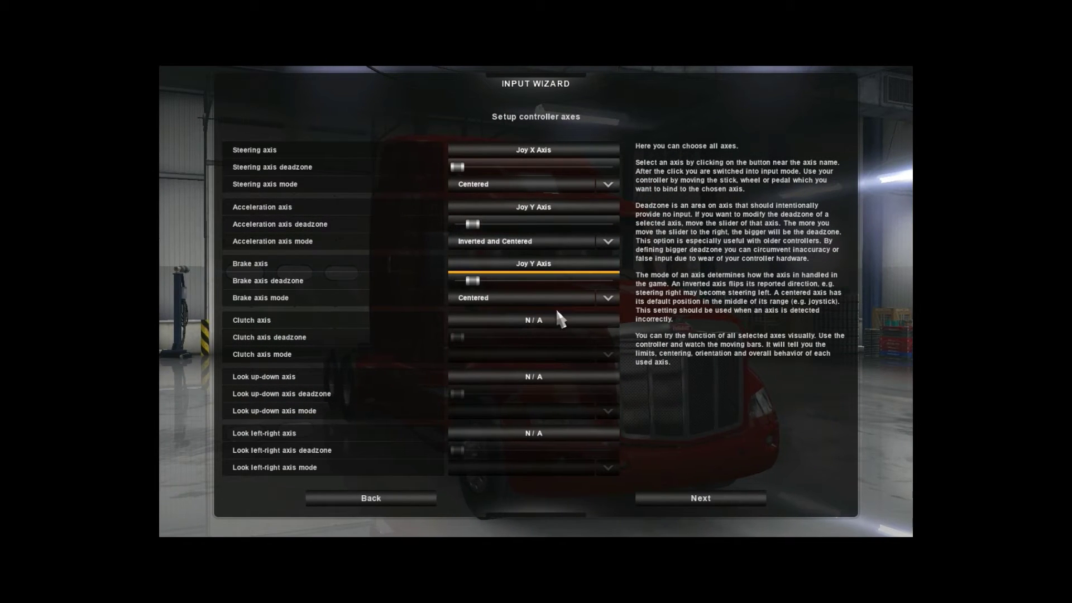
left_click(534, 211)
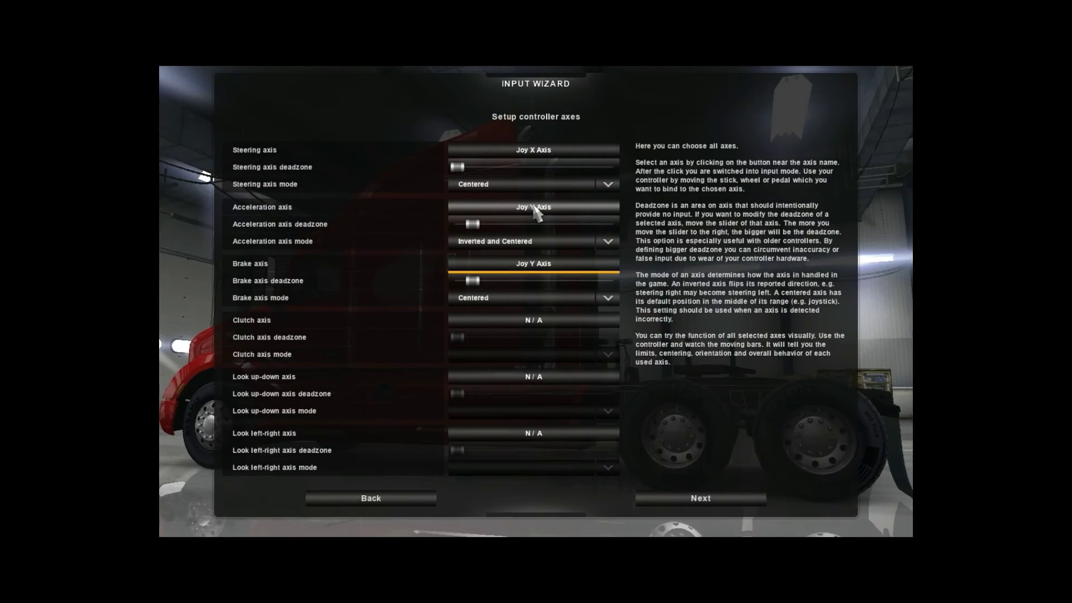
left_click(475, 267)
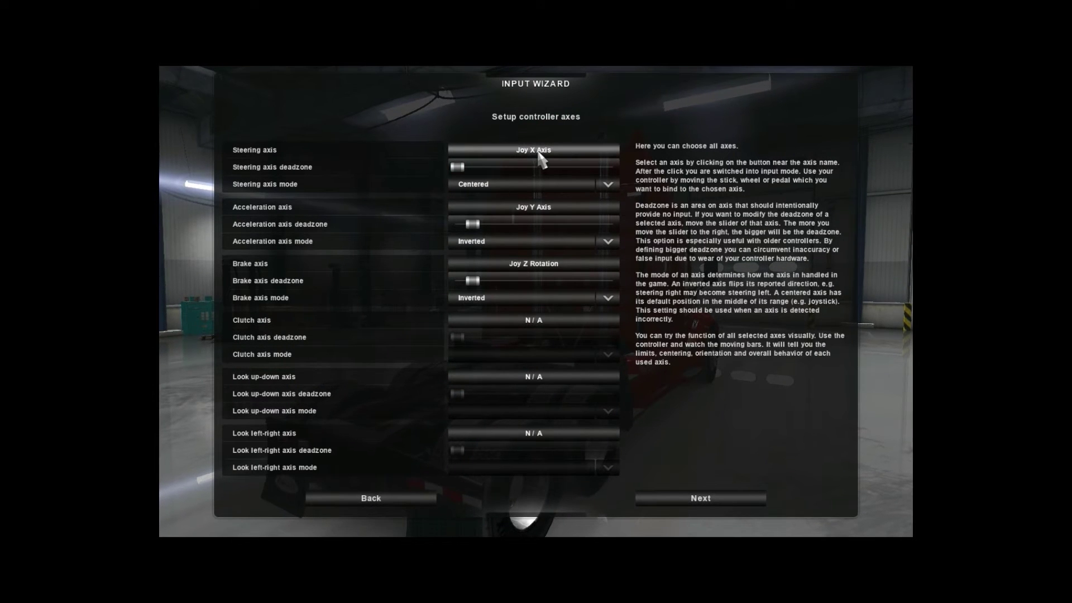
left_click(539, 150)
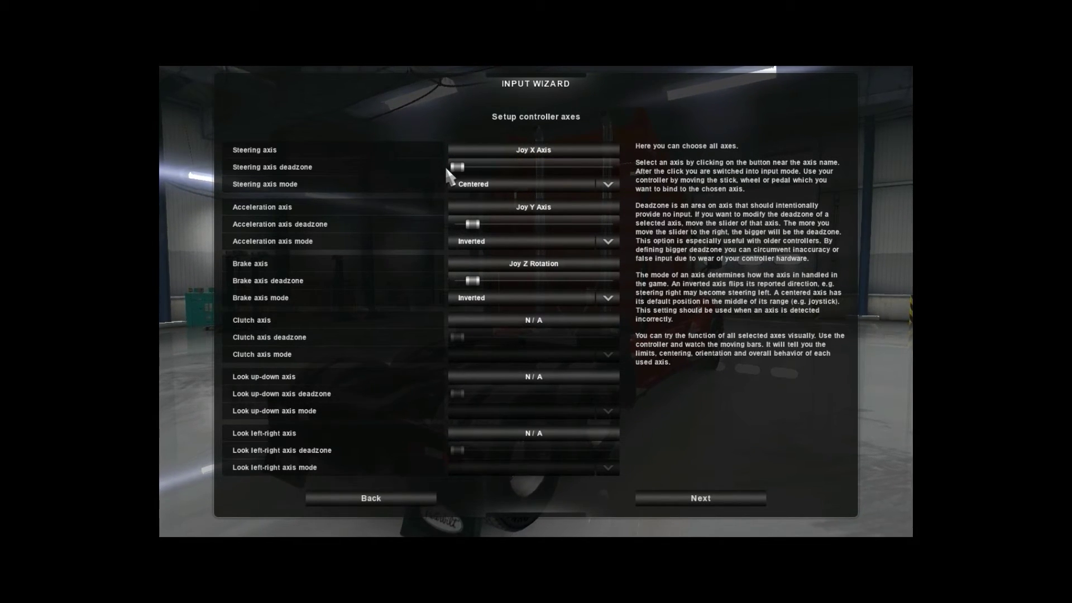
Step: Widen the steering axis deadzone and finish the wizard
left_click_drag(458, 167, 485, 170)
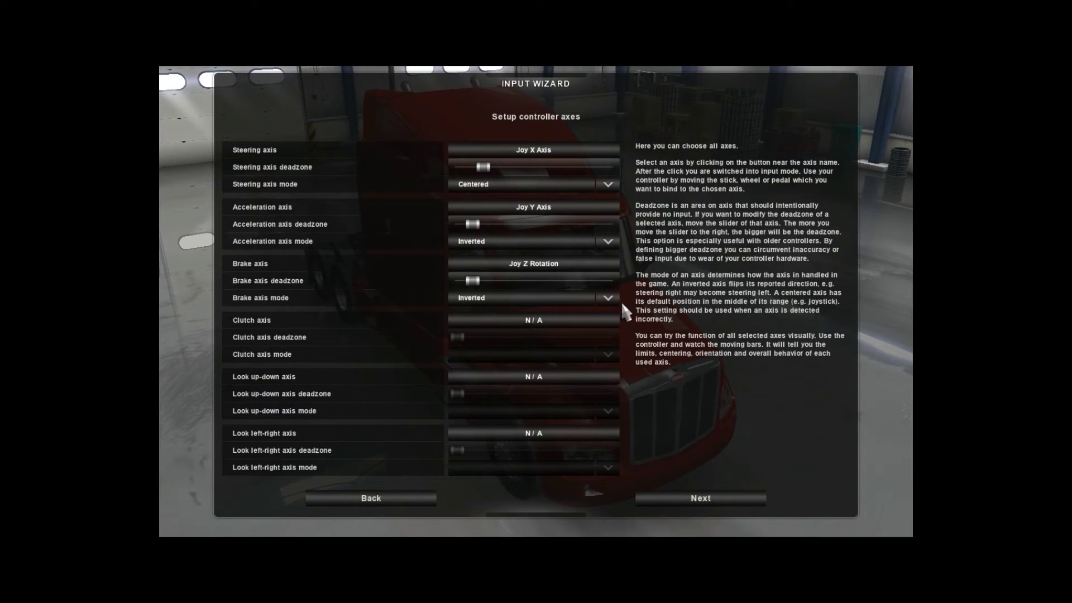
left_click(719, 502)
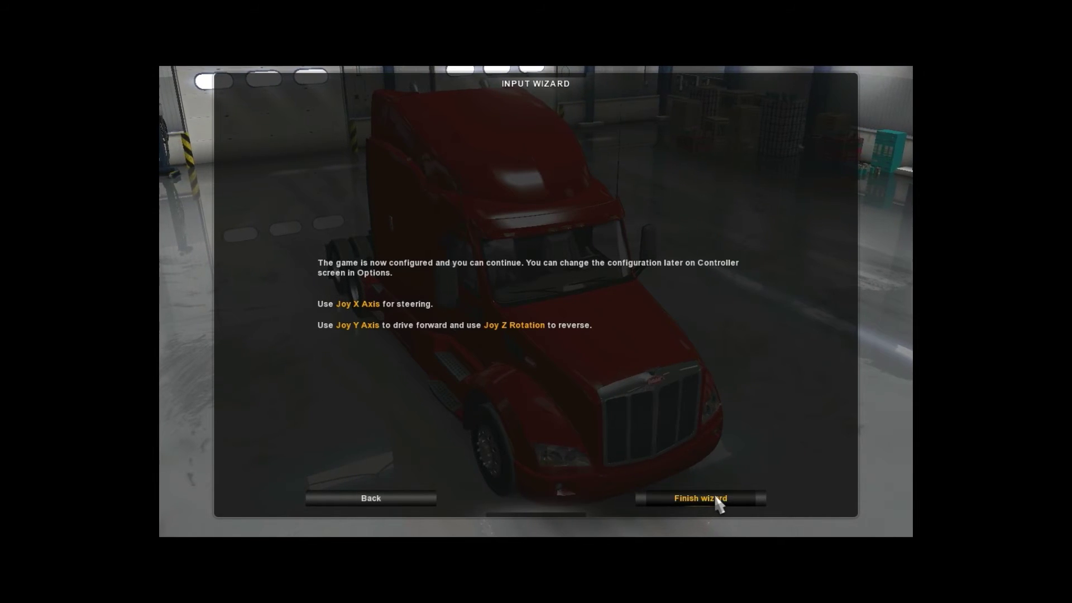
left_click(719, 504)
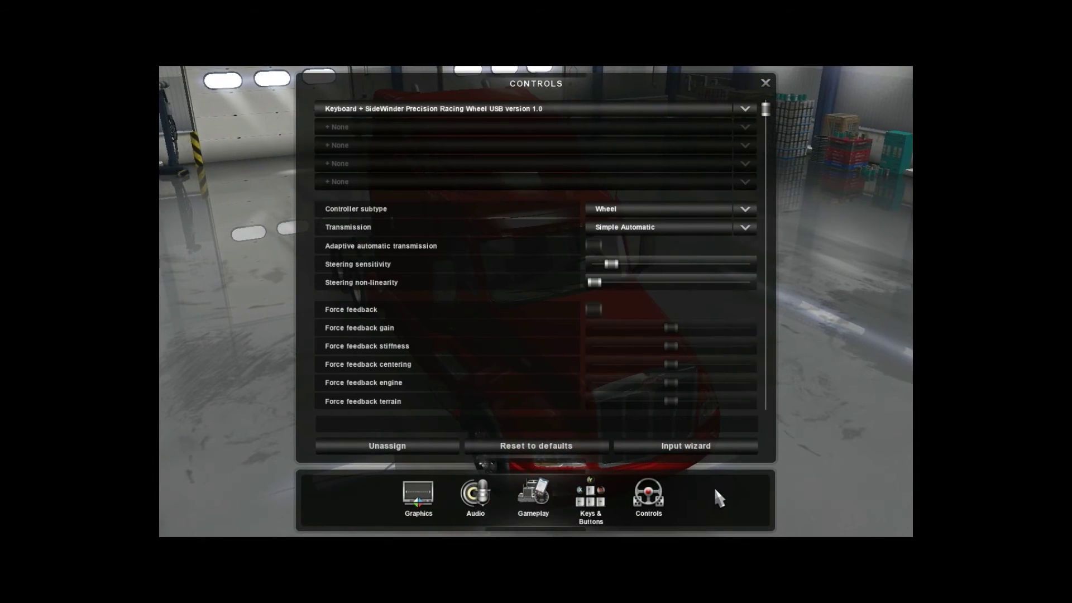
left_click(588, 492)
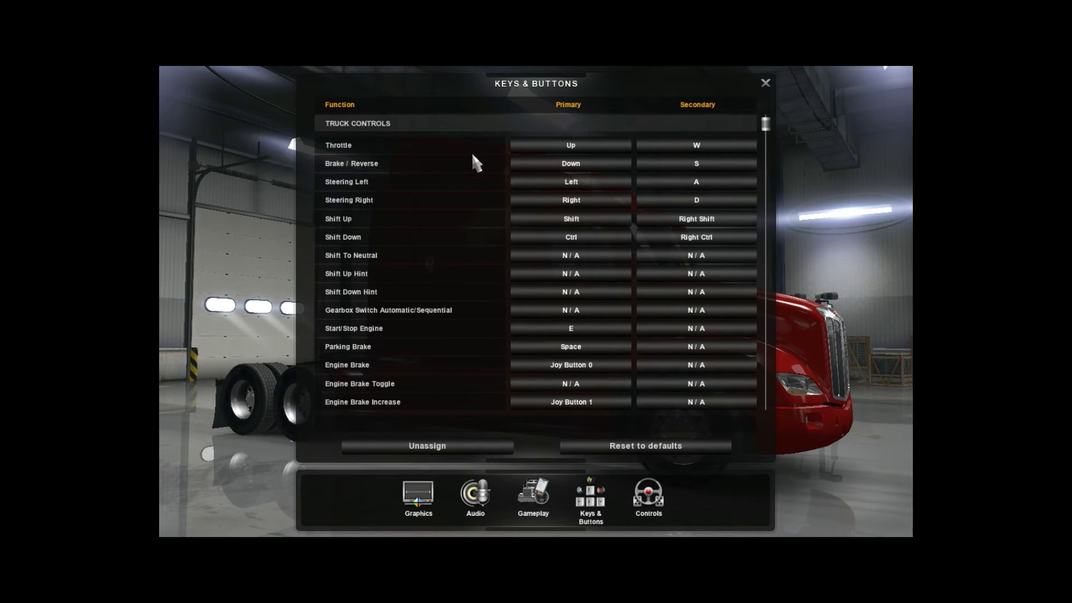
scroll(473, 163, "down", 1)
scroll(454, 187, "down", 1)
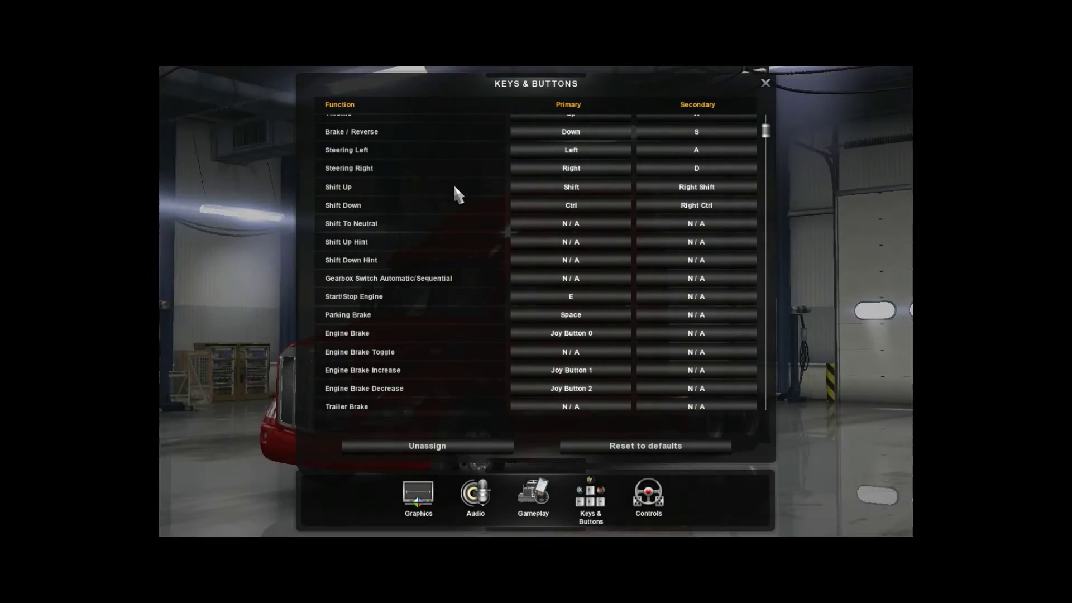
scroll(454, 187, "down", 2)
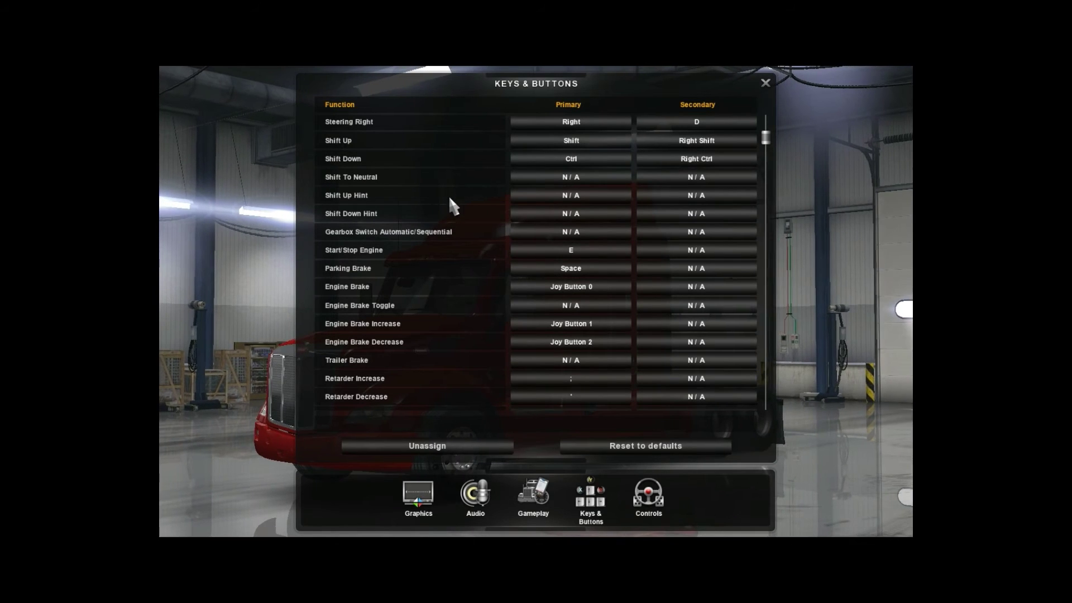
scroll(452, 193, "up", 3)
scroll(452, 194, "up", 1)
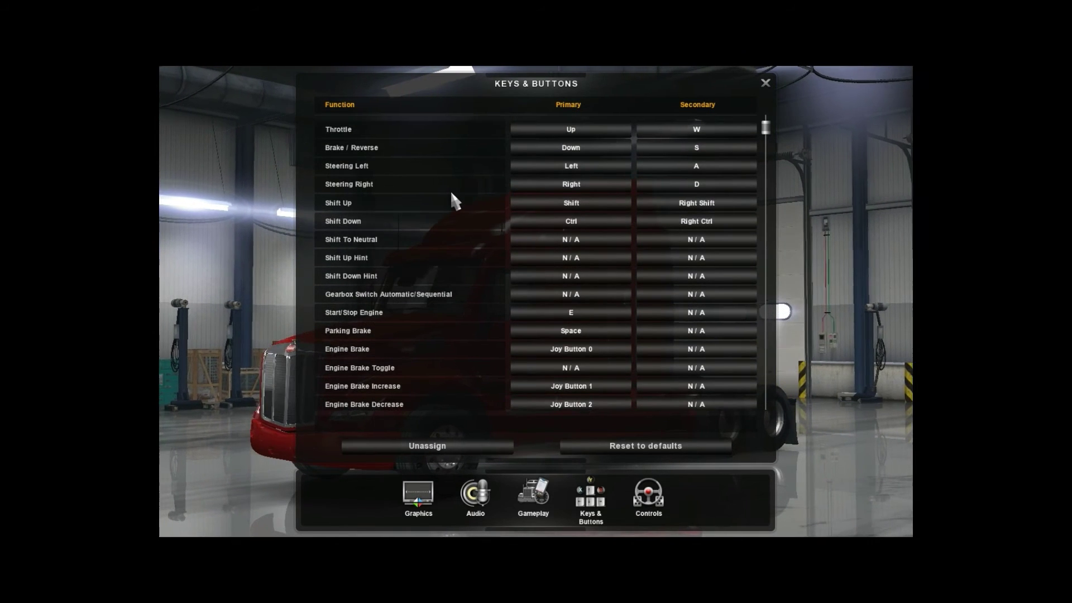
scroll(452, 193, "up", 1)
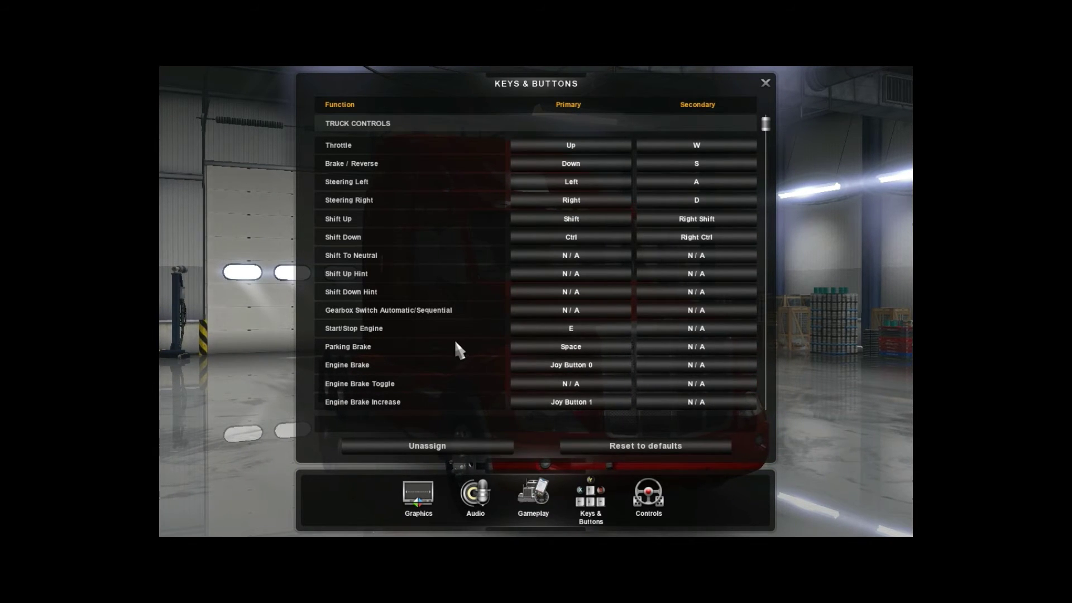
scroll(456, 343, "down", 1)
scroll(419, 351, "down", 3)
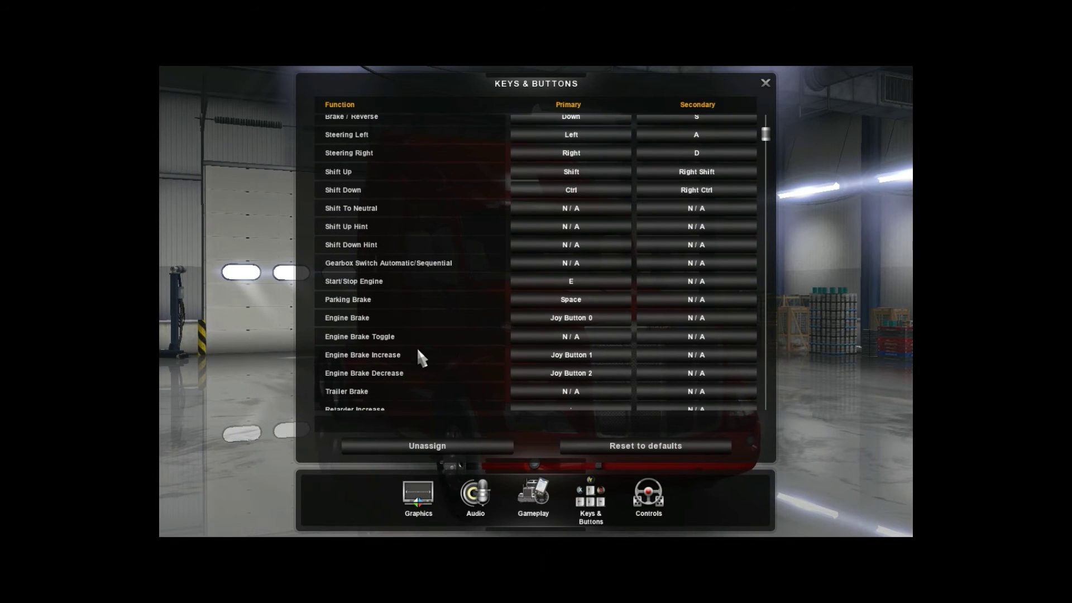
scroll(417, 345, "down", 1)
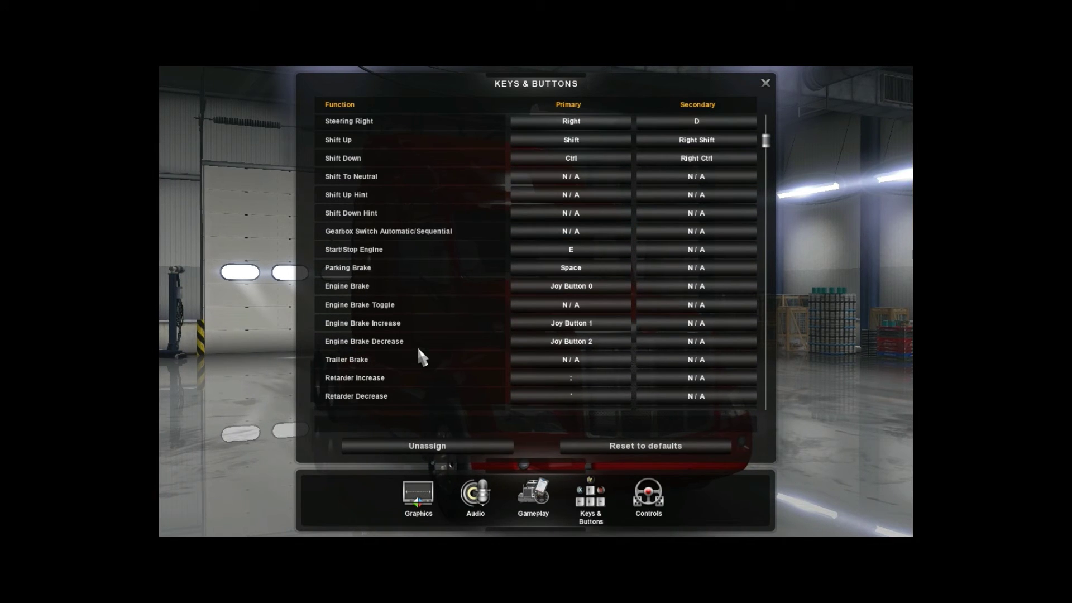
scroll(417, 345, "down", 3)
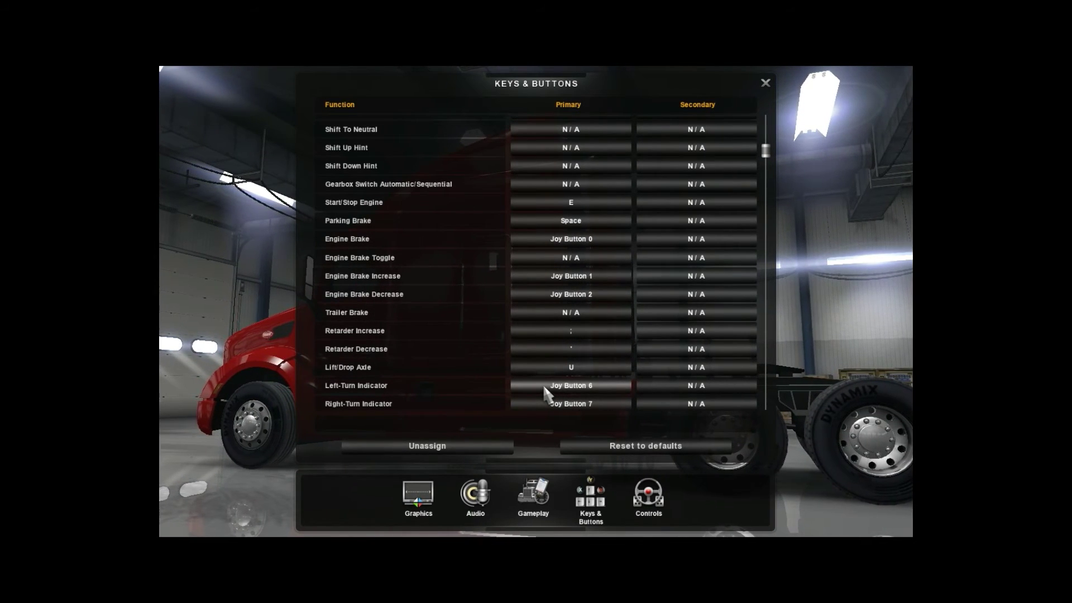
Step: Leave the Left-Turn Indicator bound to Joy Button 6
left_click(545, 388)
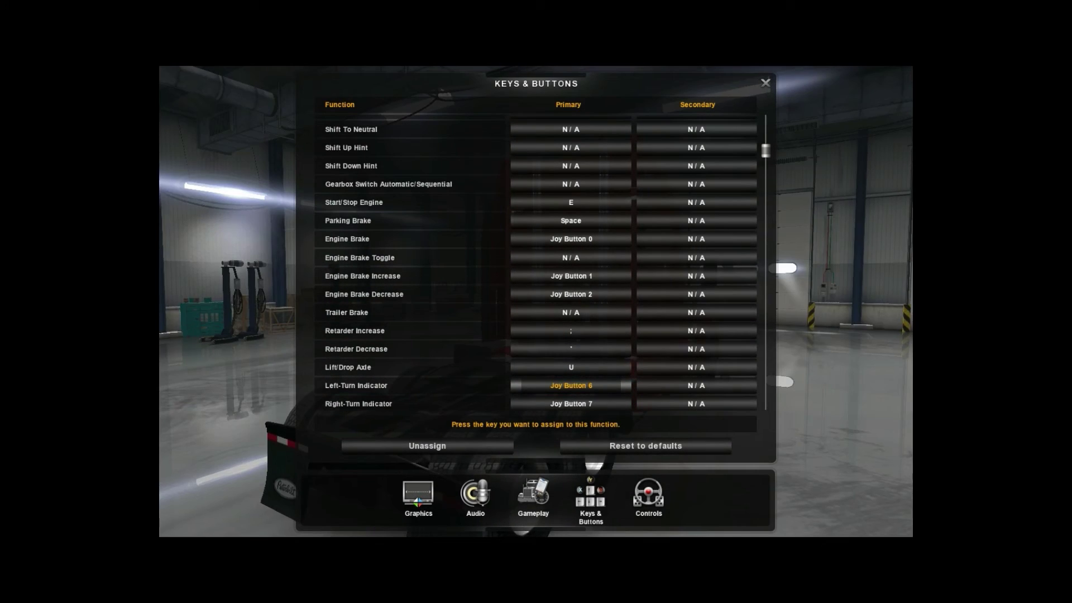
key("Escape")
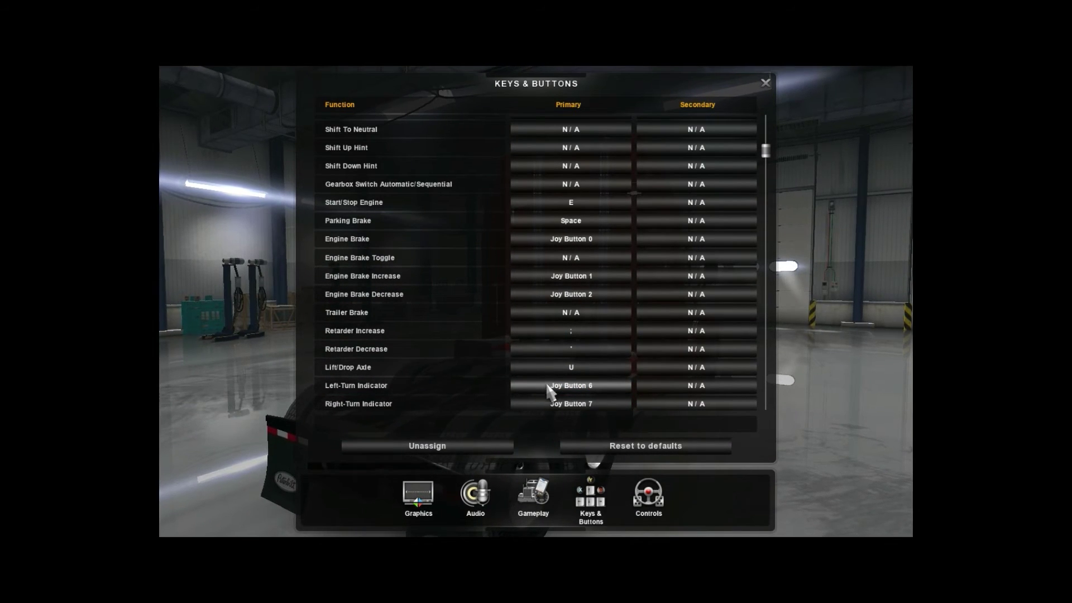
scroll(525, 391, "down", 2)
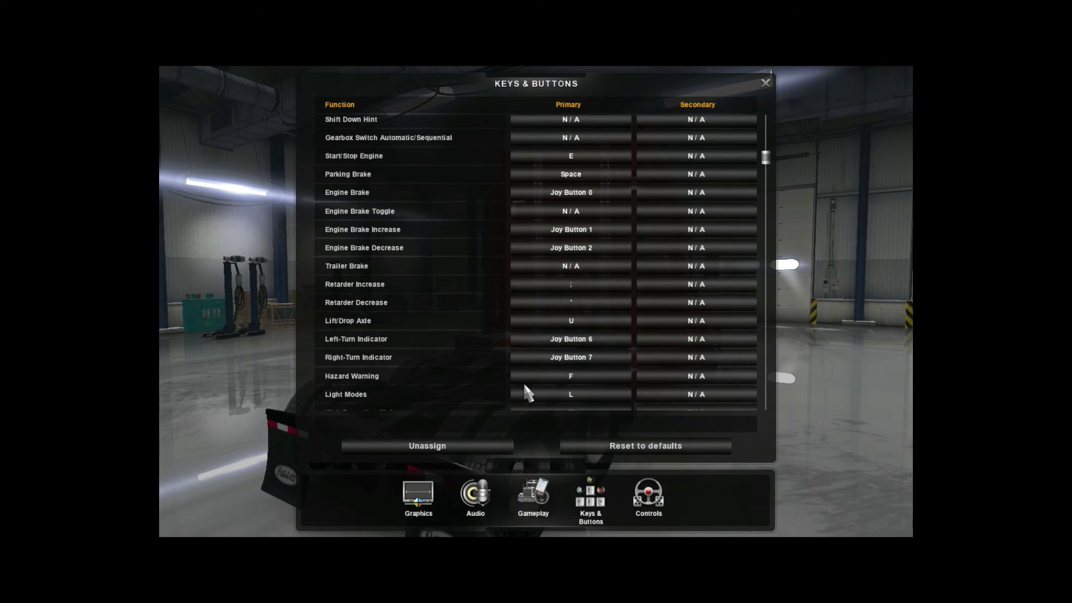
scroll(525, 391, "down", 2)
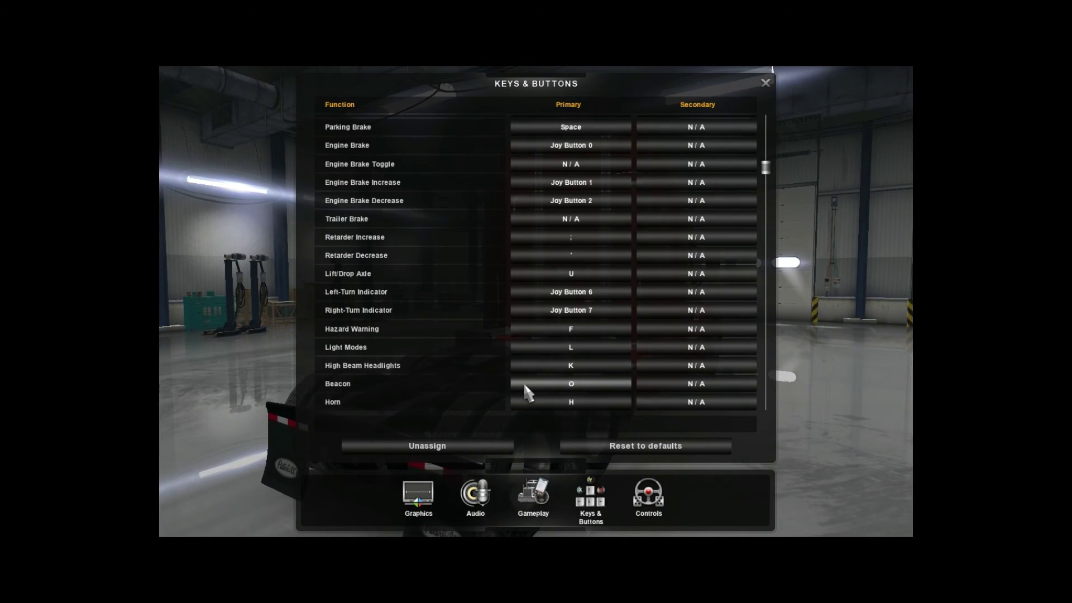
scroll(525, 391, "down", 1)
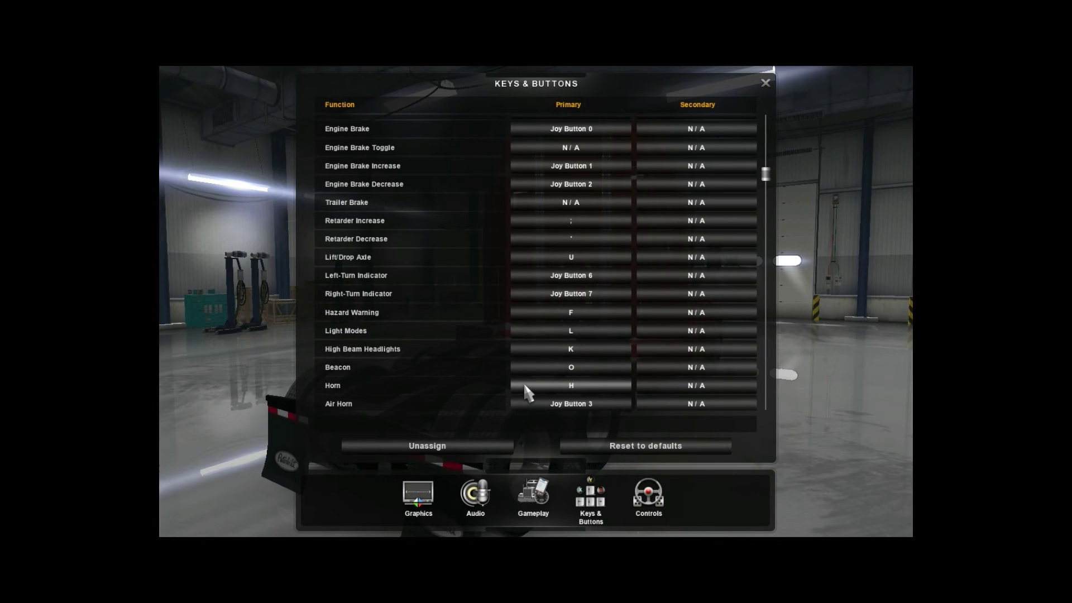
scroll(525, 391, "down", 2)
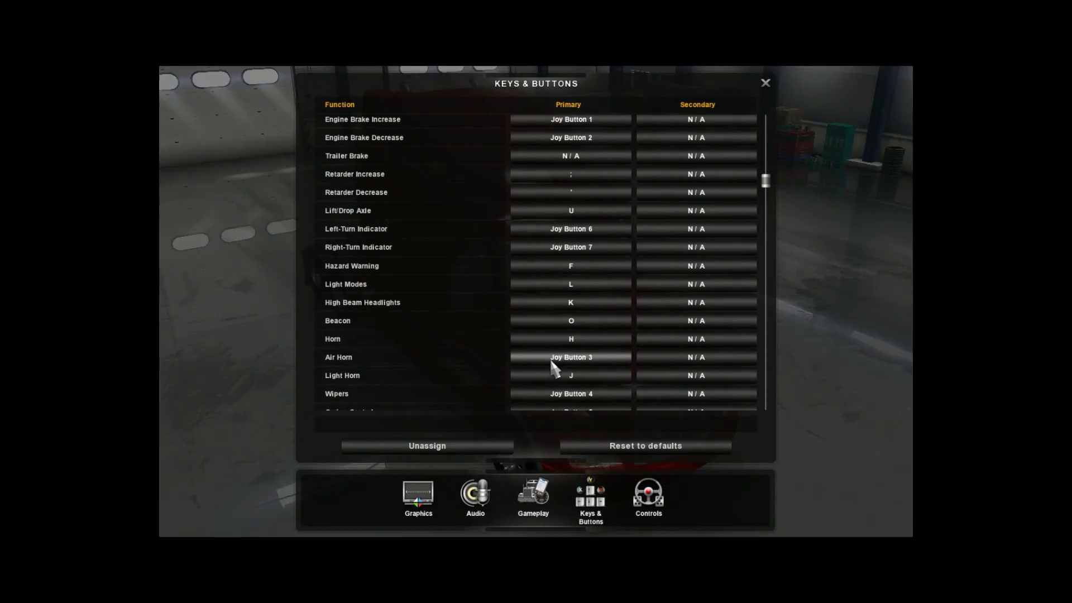
Step: Rebind the Air Horn's primary control to Wheel down
left_click(552, 360)
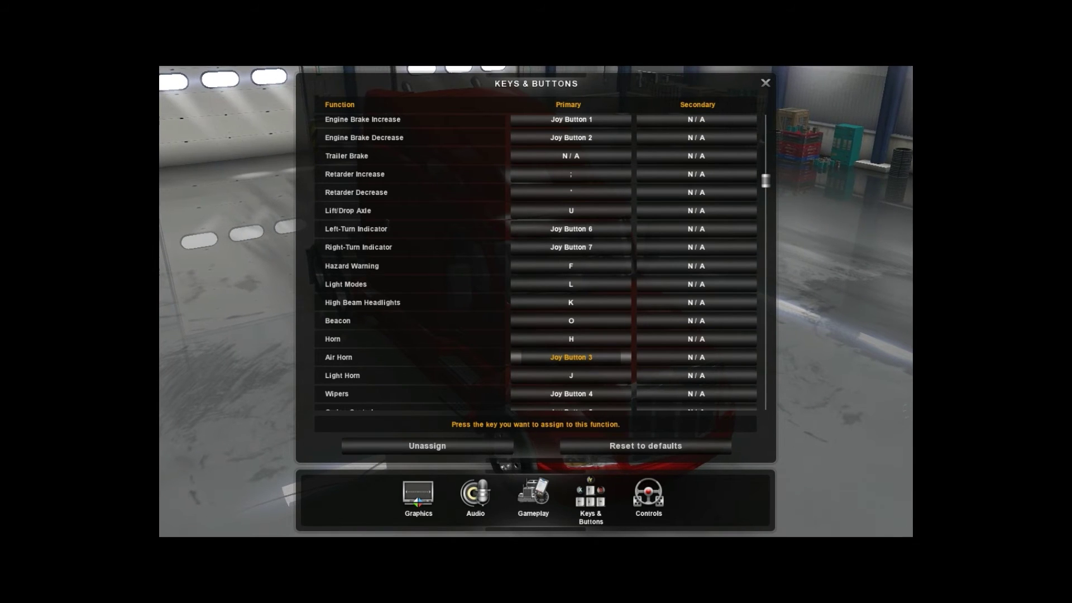
scroll(552, 364, "down", 1)
scroll(552, 364, "down", 2)
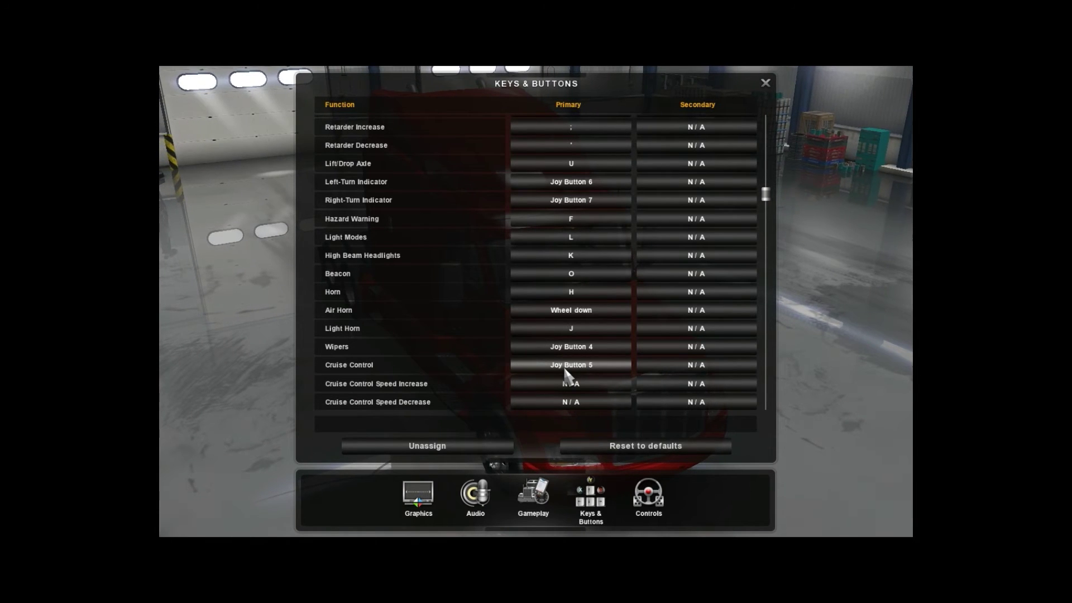
scroll(570, 375, "down", 4)
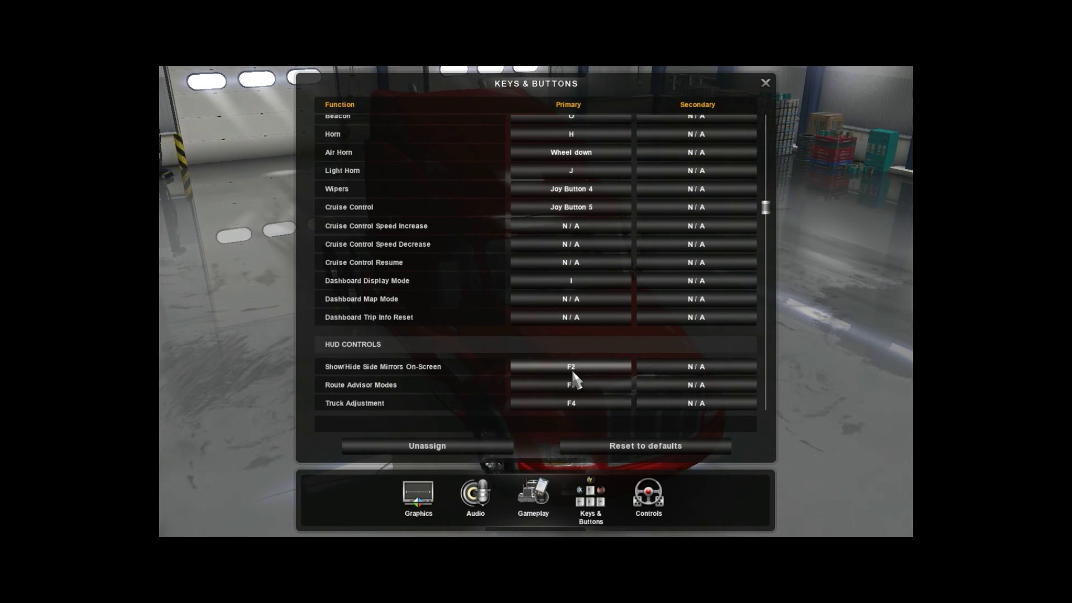
scroll(574, 376, "up", 1)
scroll(573, 372, "down", 2)
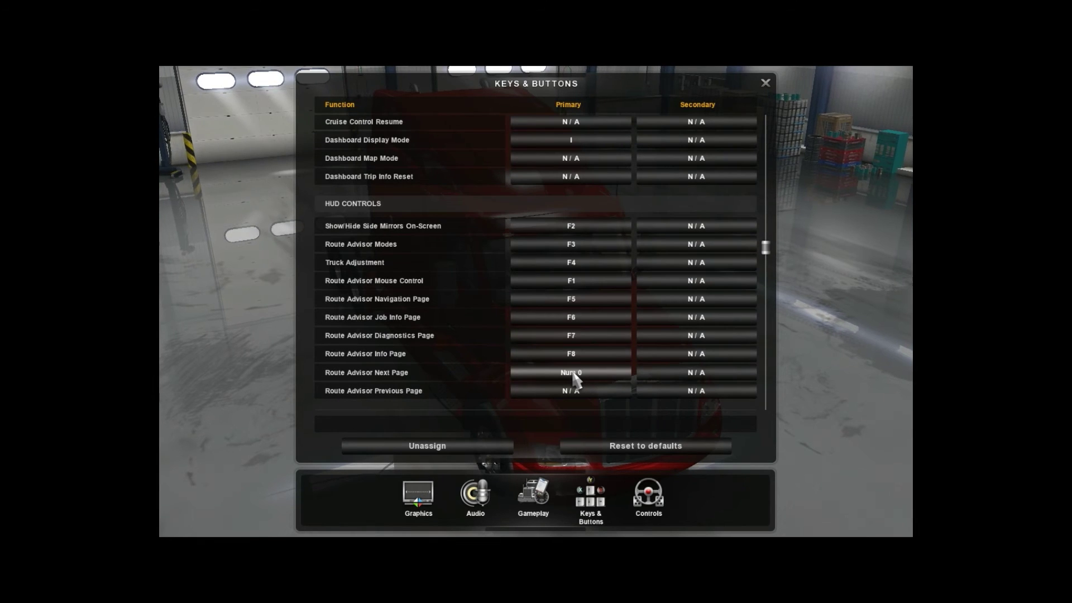
scroll(573, 372, "down", 3)
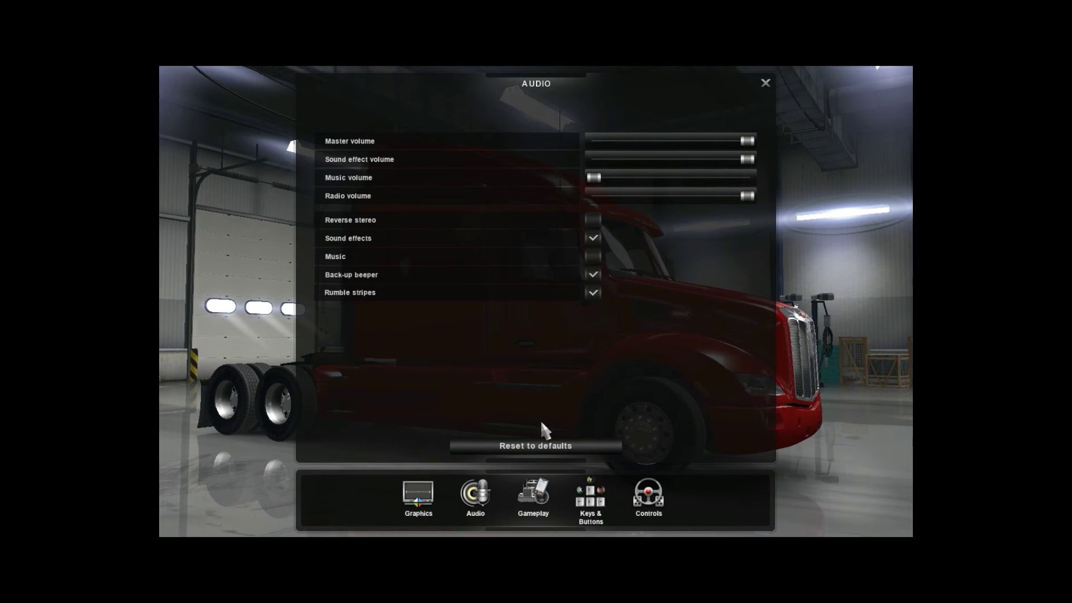
Step: Leave Options, start driving, and cycle the cab adjustment panels to reach Seat Adjustment
left_click(764, 83)
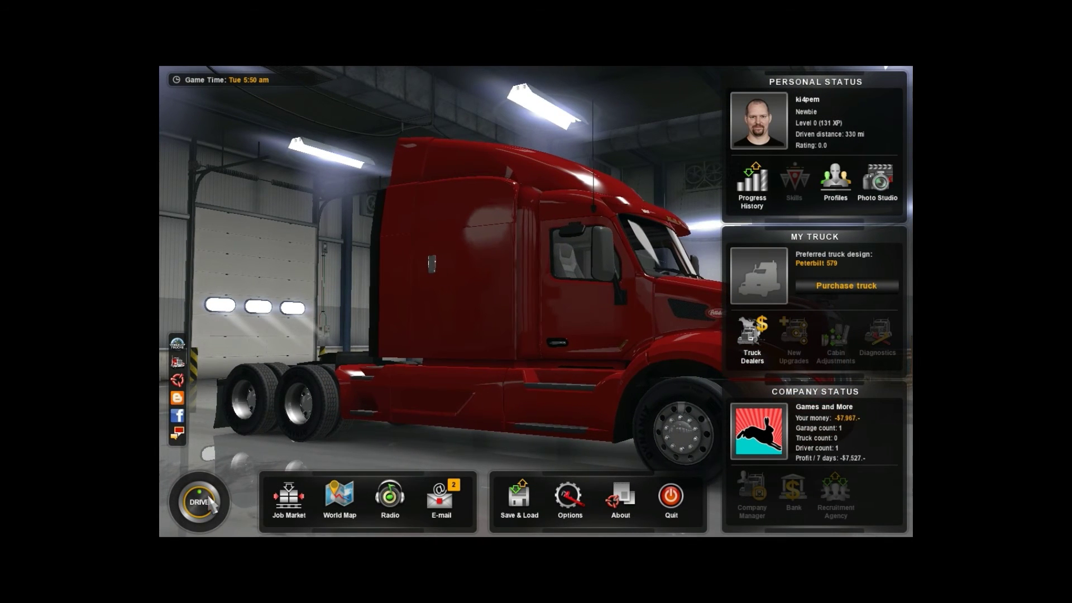
left_click(200, 506)
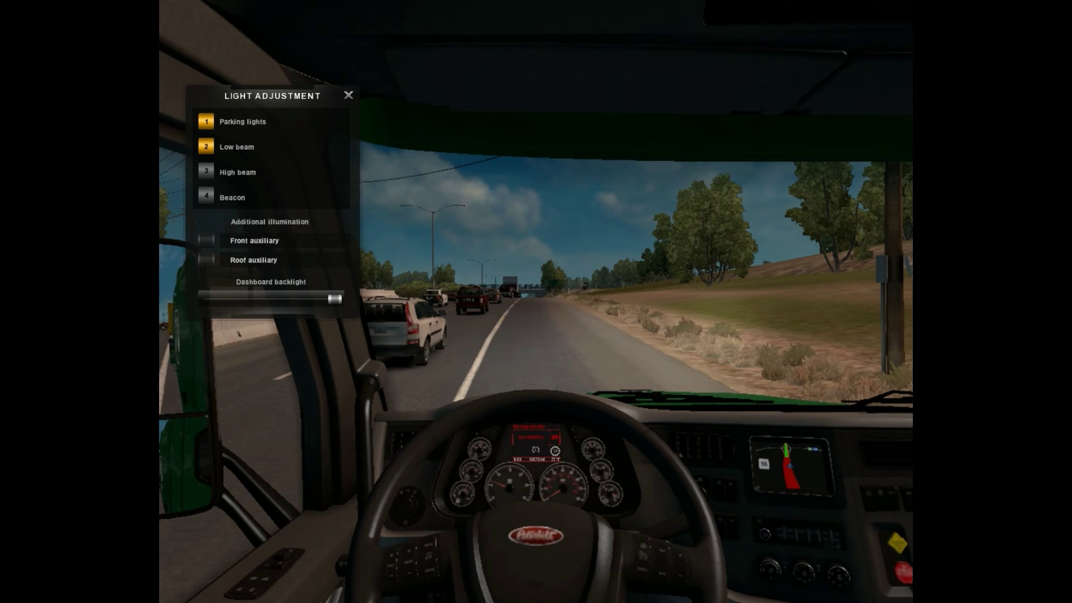
key("F2")
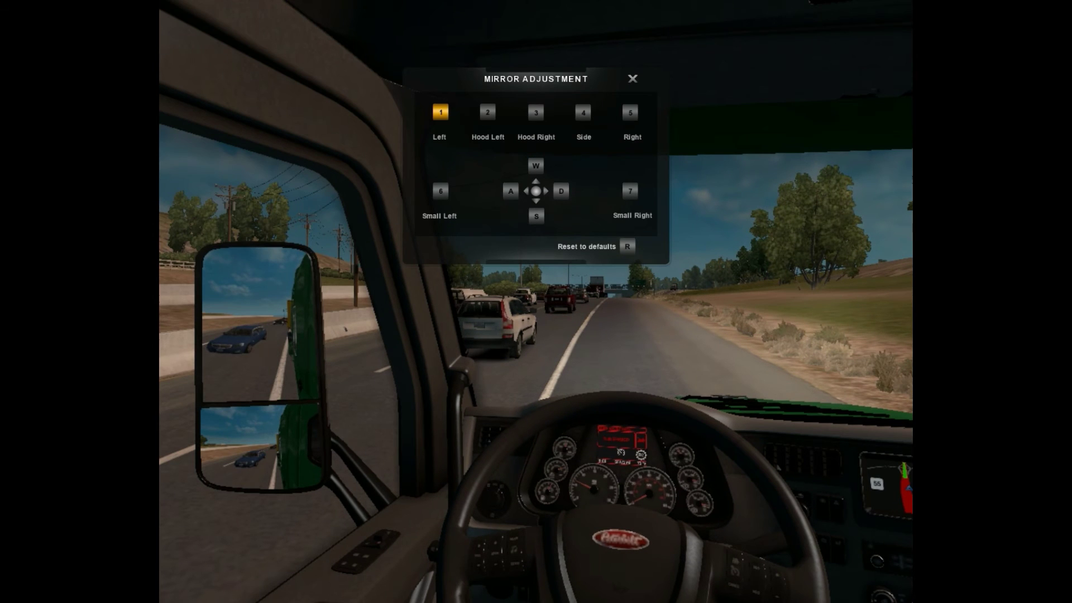
key("F4")
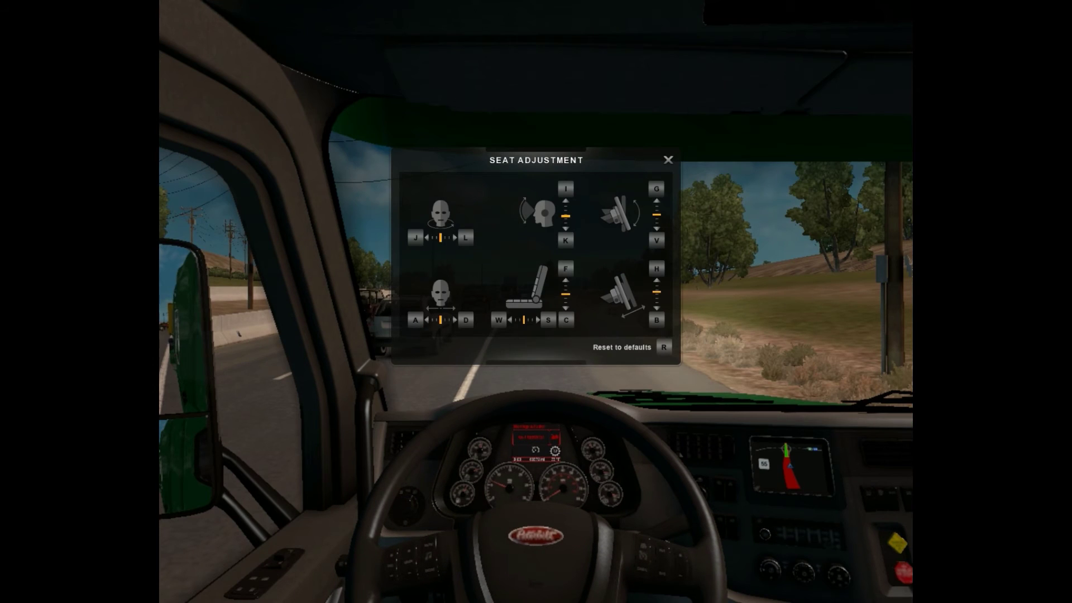
key("F4")
key("F4")
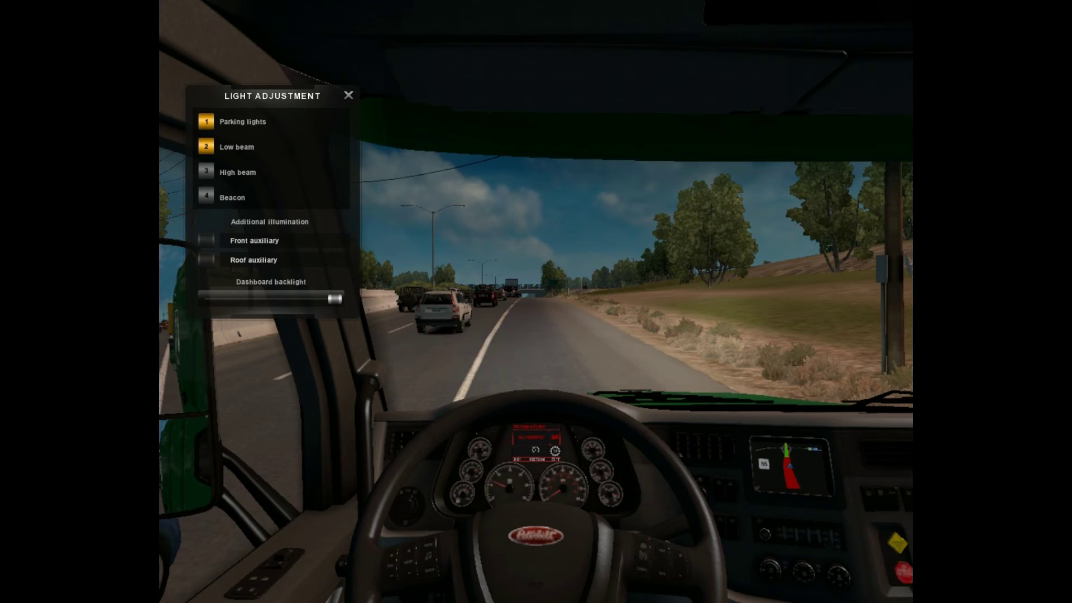
key("F4")
key("F4")
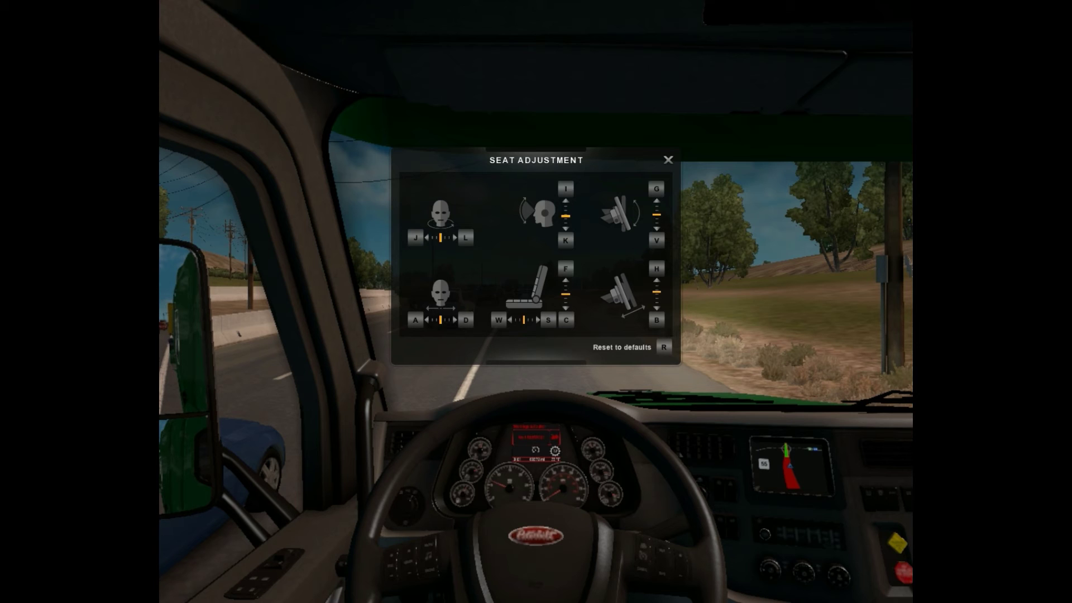
Step: Try tilting and raising the steering wheel, settling on a lower wheel position
key("g")
key("g")
key("g")
key("g")
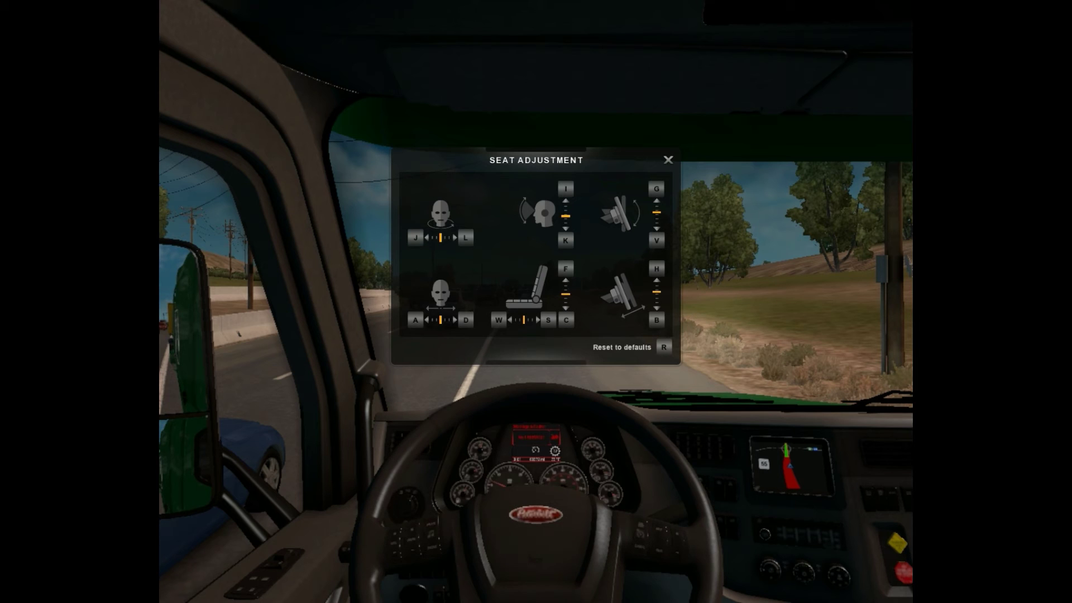
key("g")
key("g")
key("g")
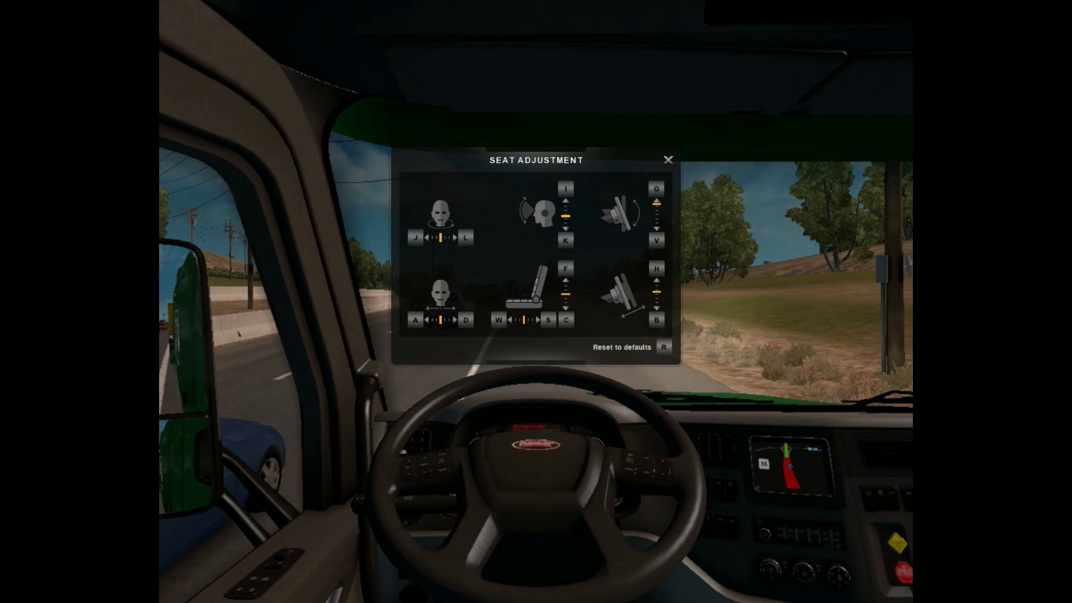
key("v")
key("v")
key("v")
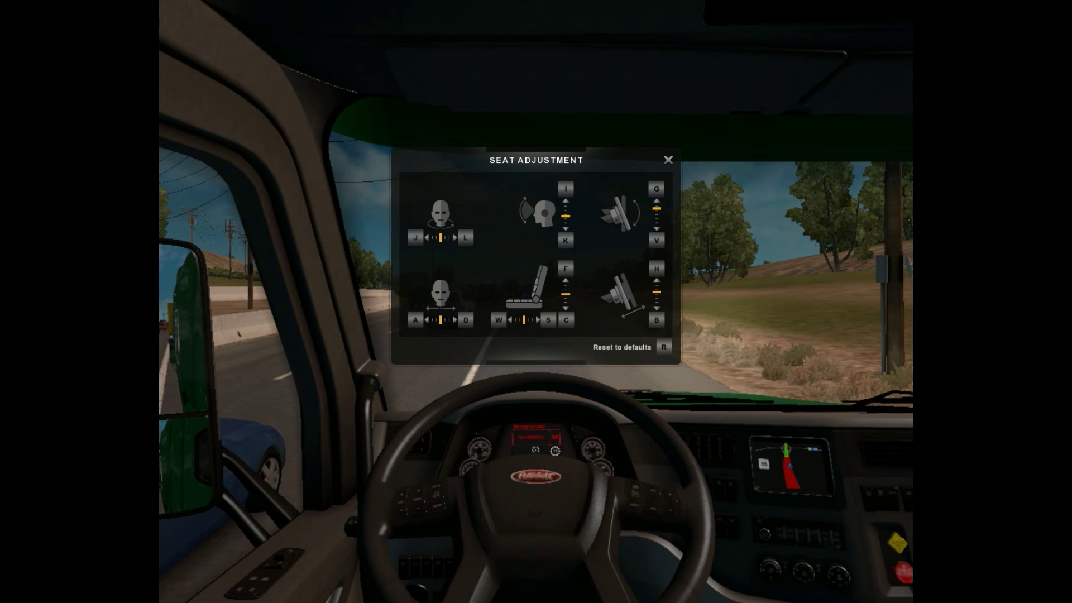
key("v")
key("v")
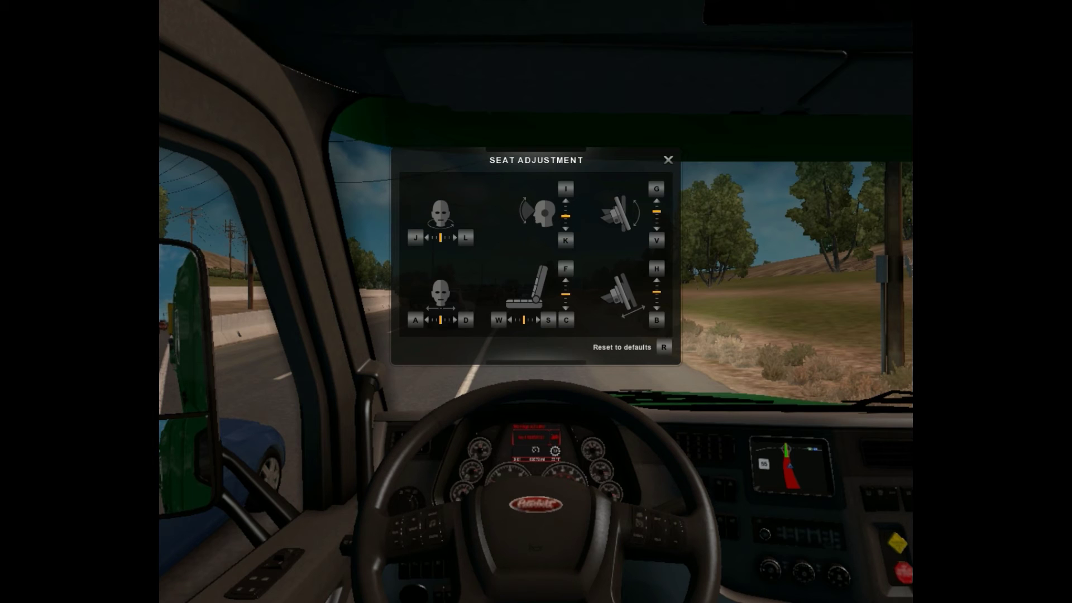
key("h")
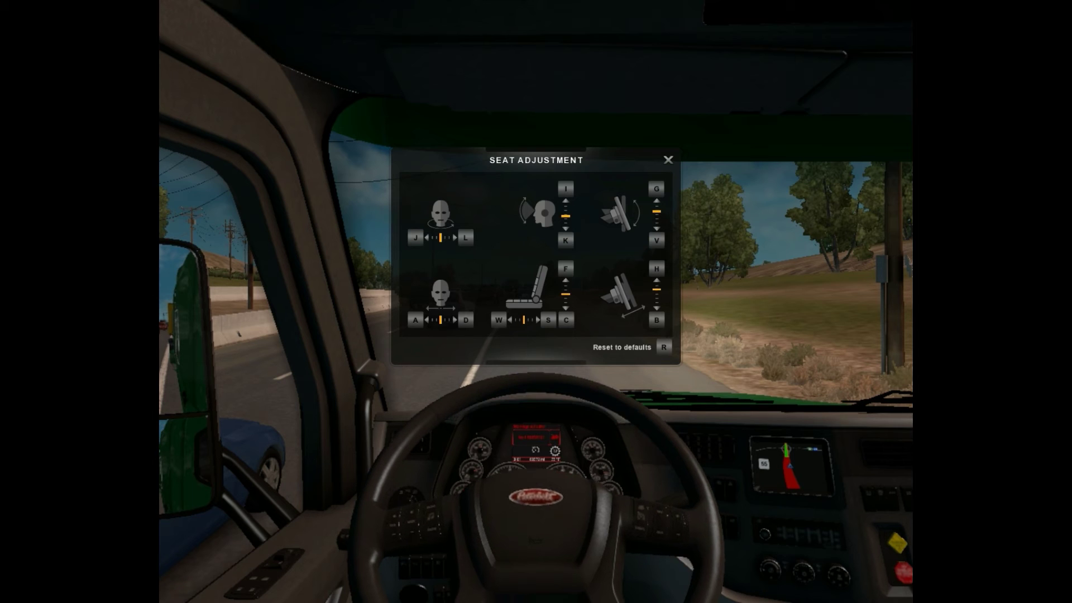
key("h")
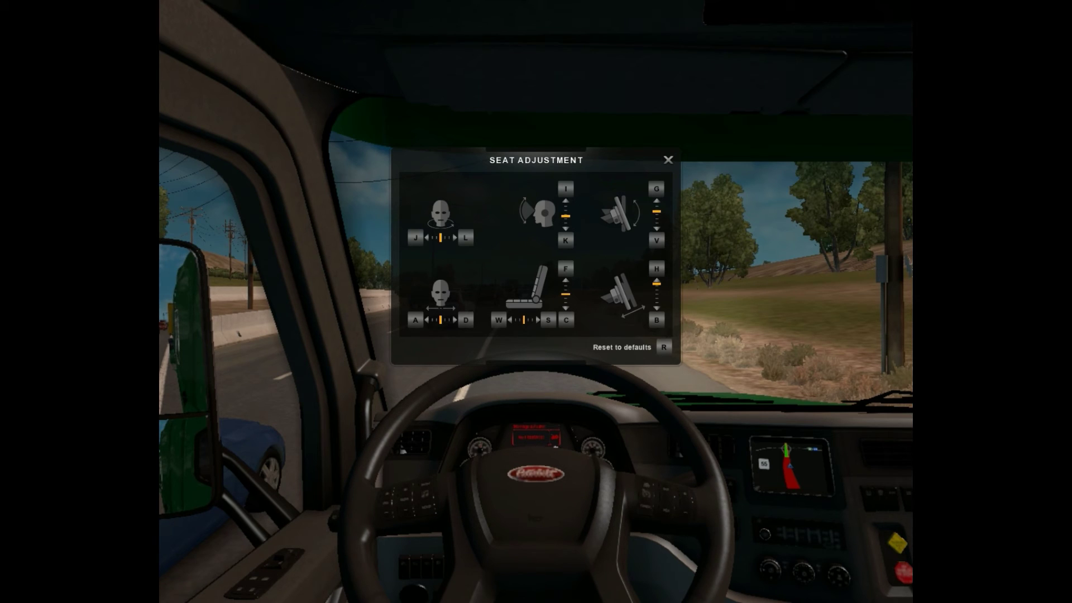
key("b")
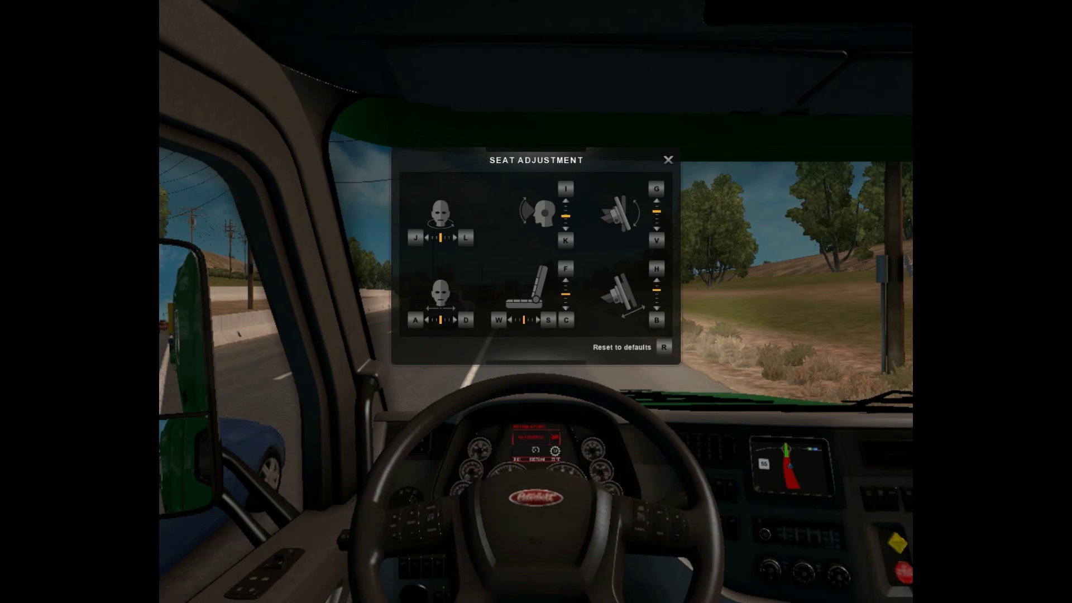
key("b")
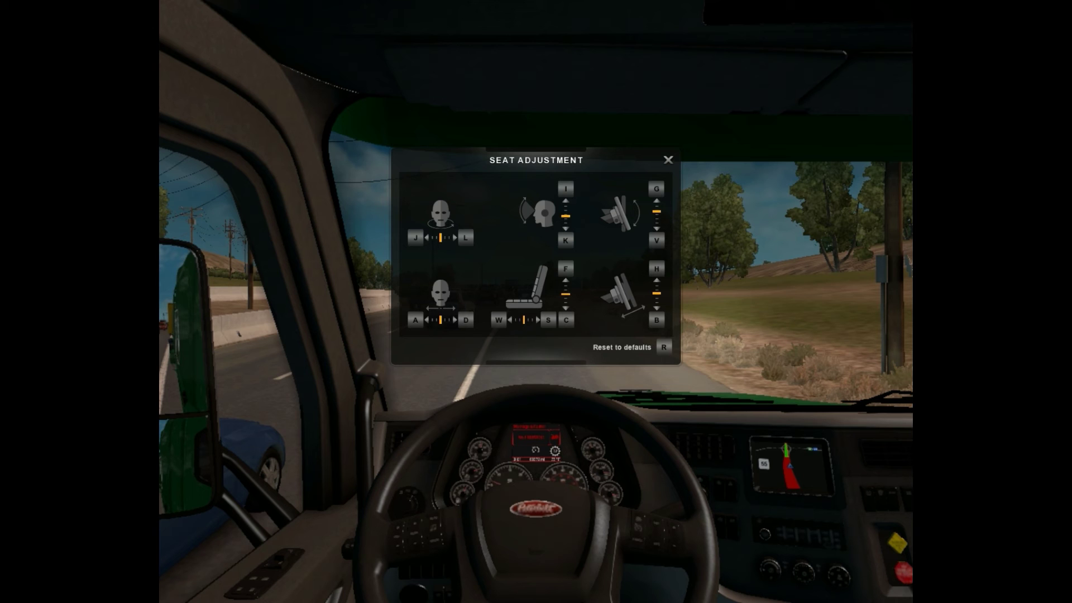
Step: Fine-tune the seat's fore-aft position, ending slightly forward
key("w")
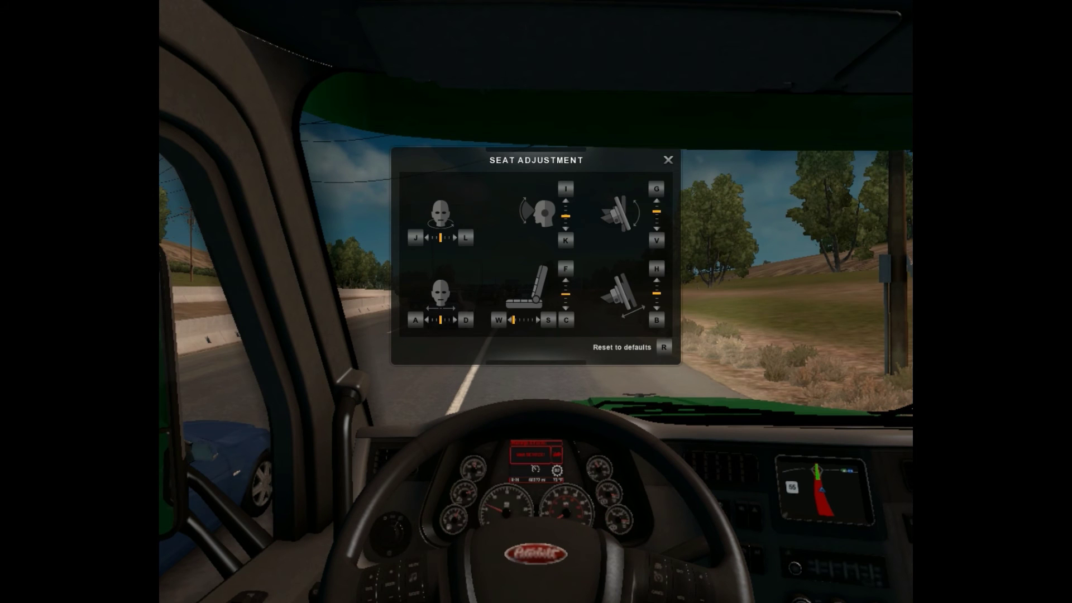
key("s")
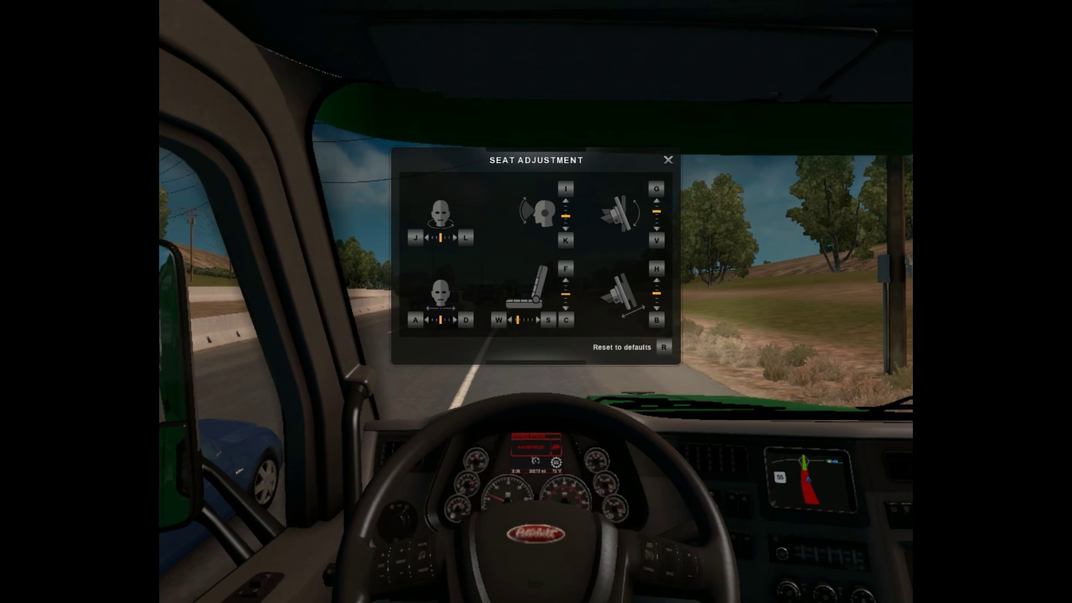
key("s")
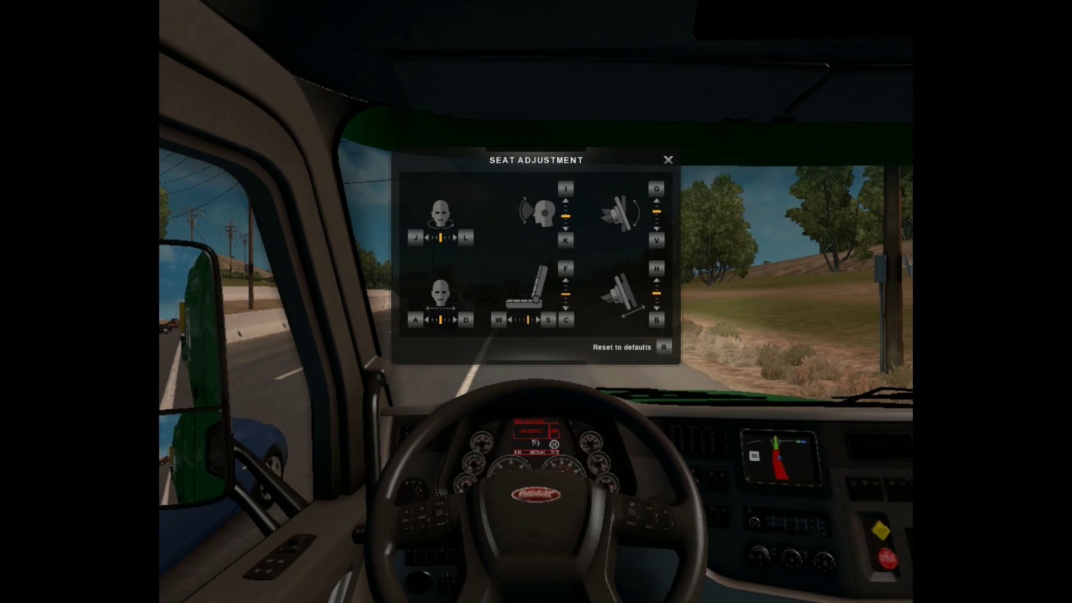
key("w")
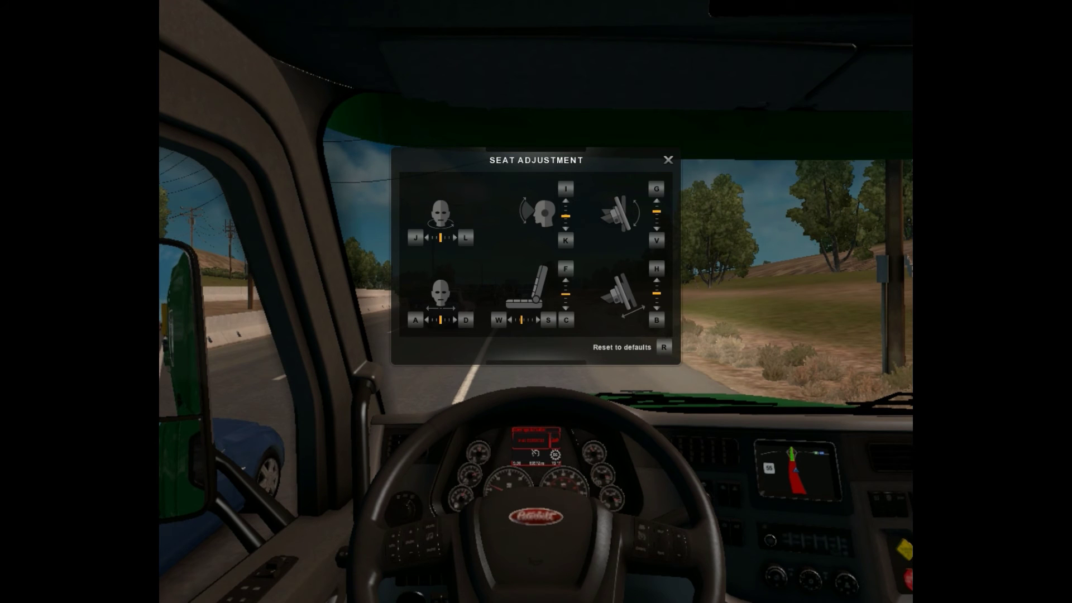
key("w")
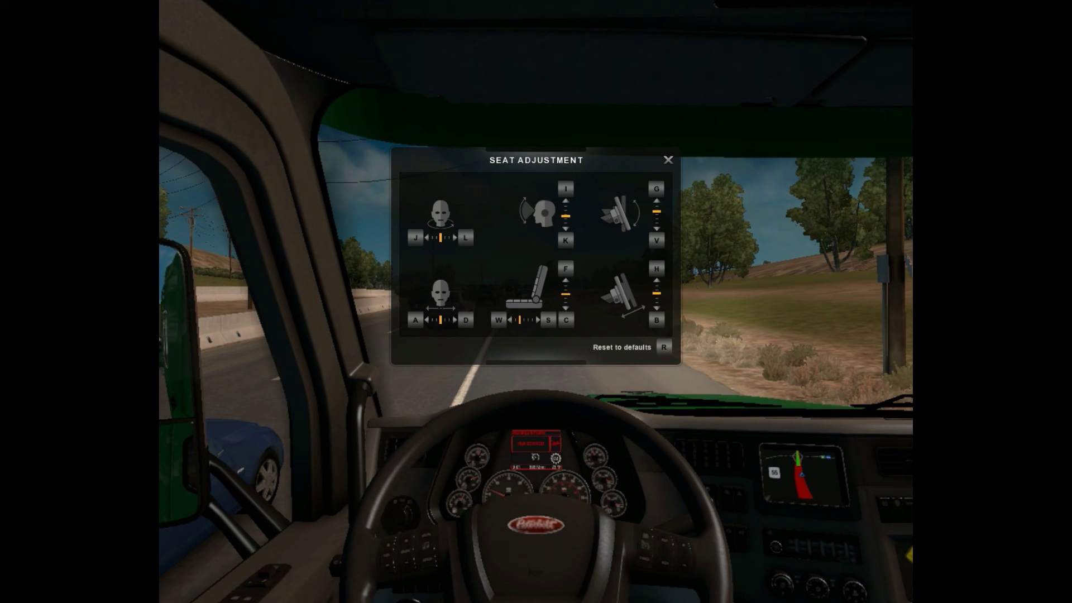
Step: Raise then lower the seat height, settling on a lower setting
key("f")
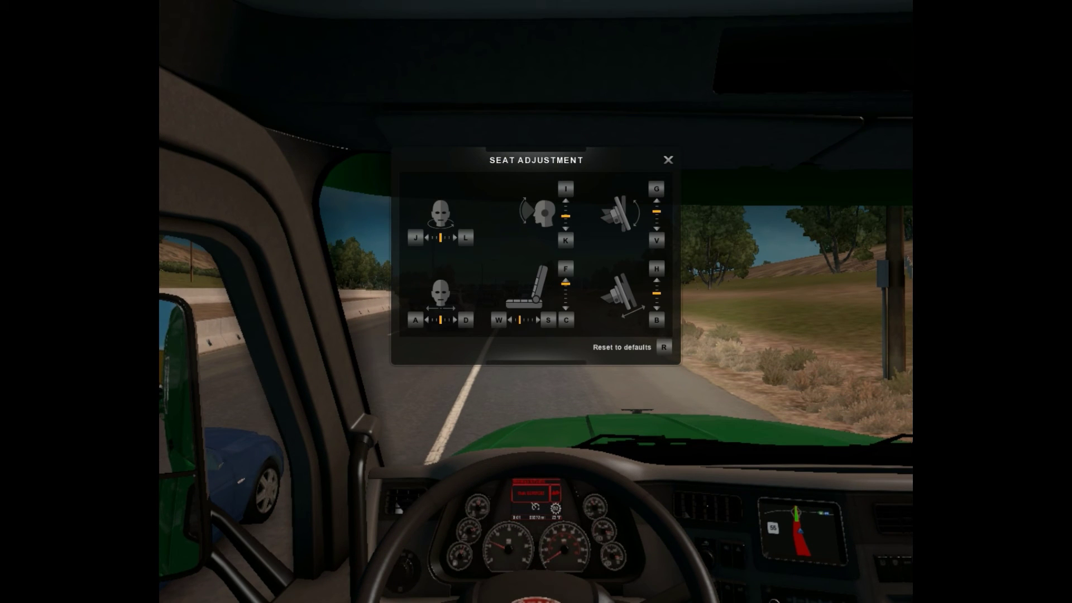
key("c")
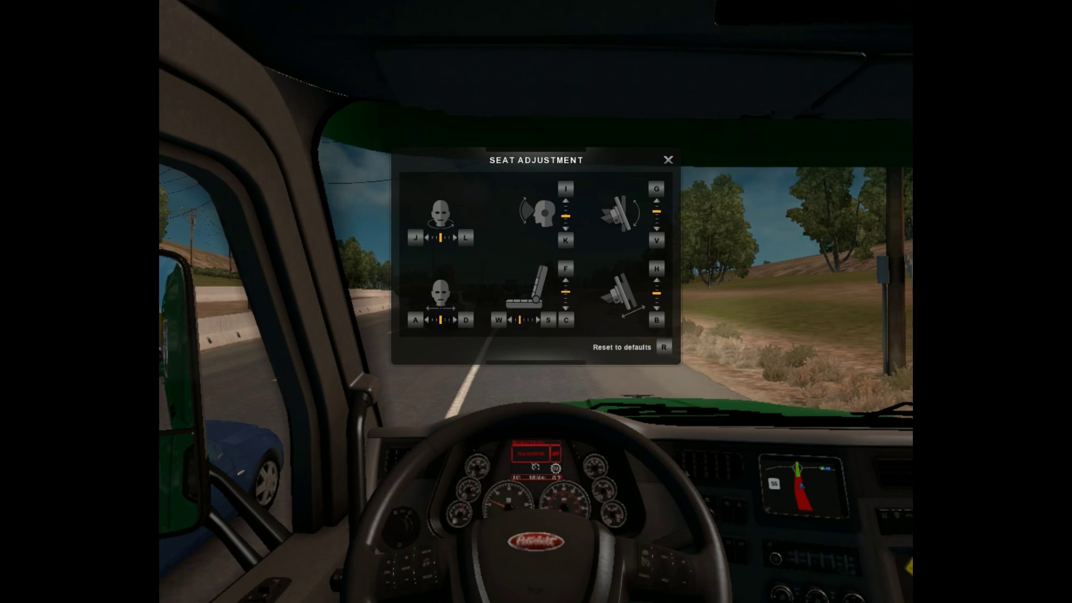
key("c")
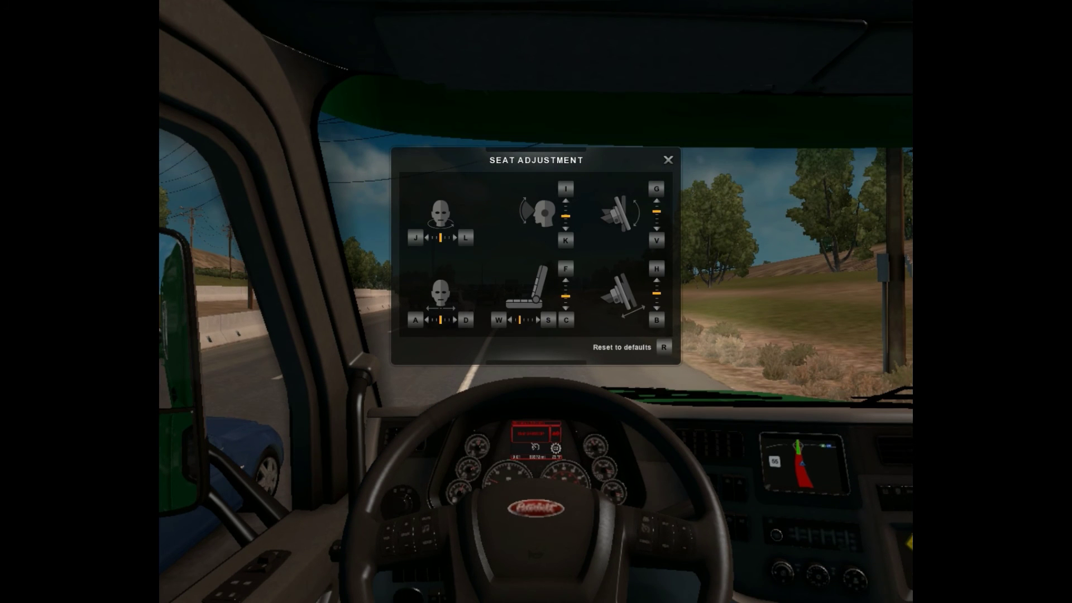
key("c")
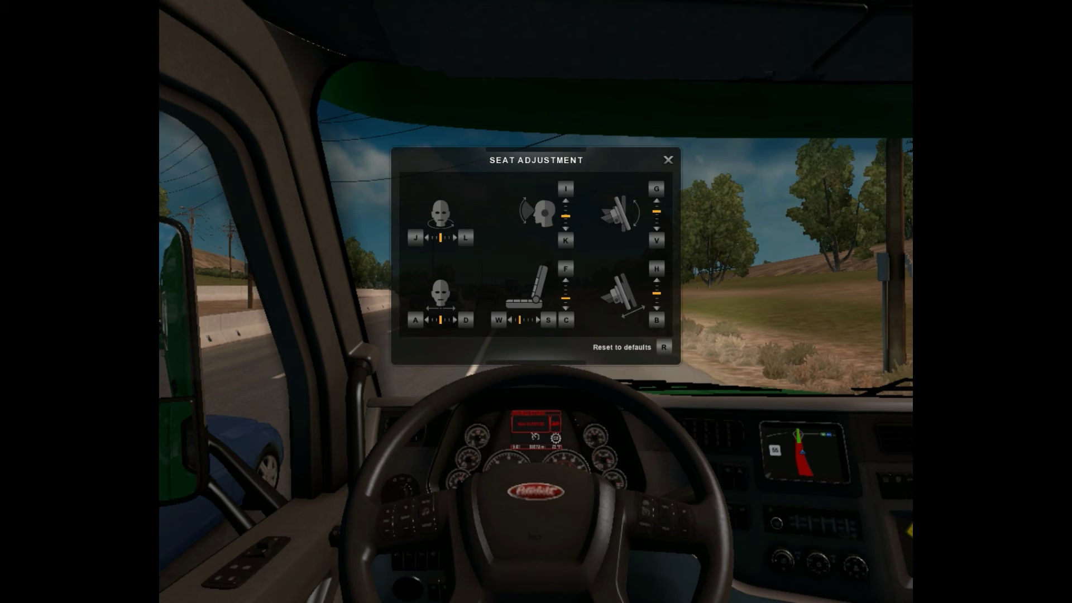
Step: Shift the seat sideways to a near-centred position
key("a")
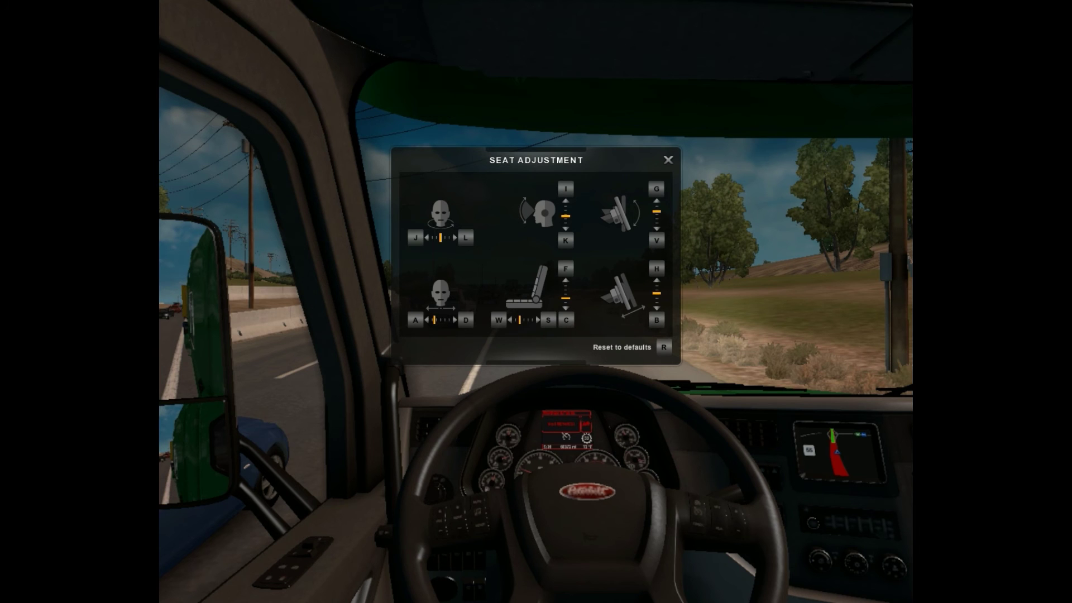
key("d")
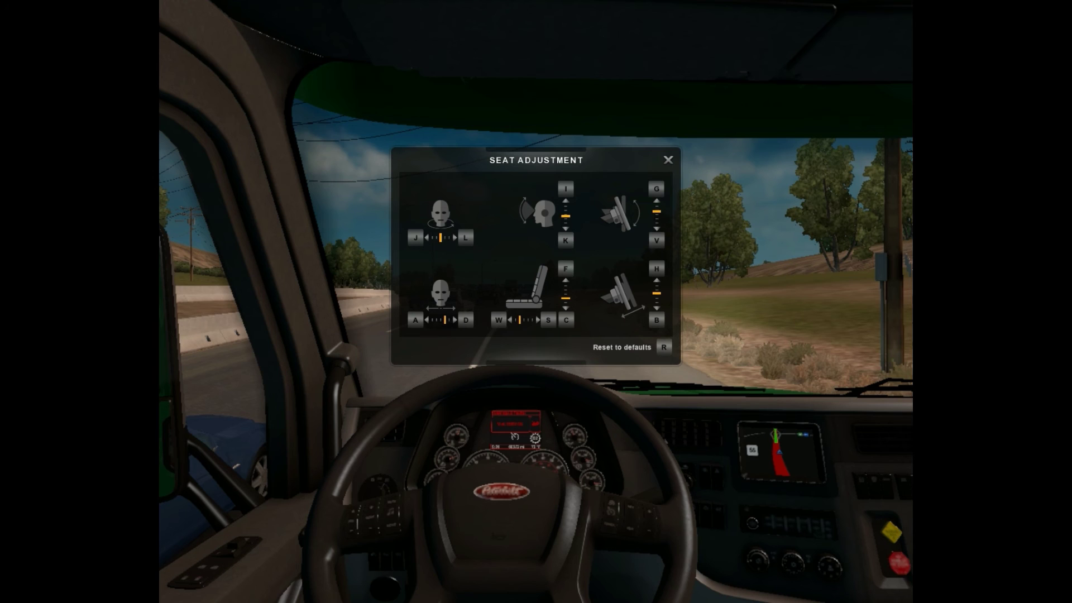
key("a")
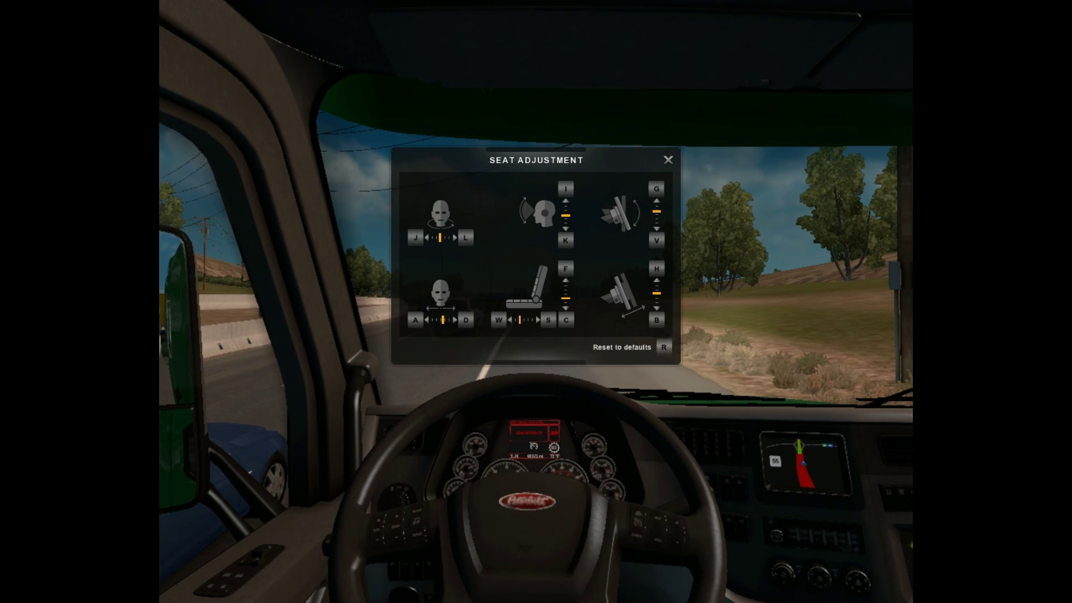
Step: Turn the driver's head slightly right and tilt it down four notches
key("l")
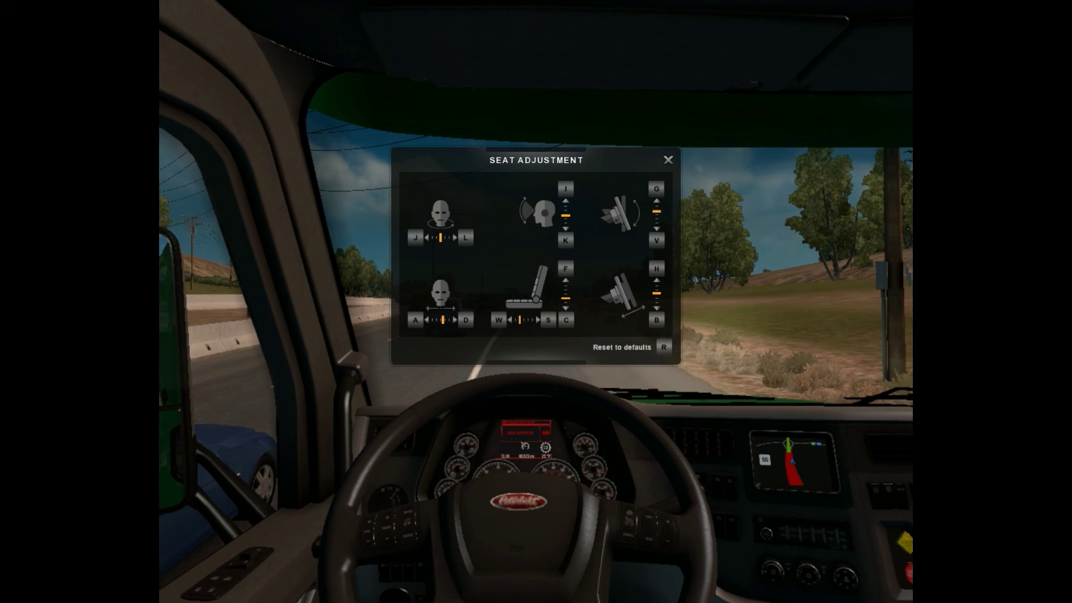
key("k")
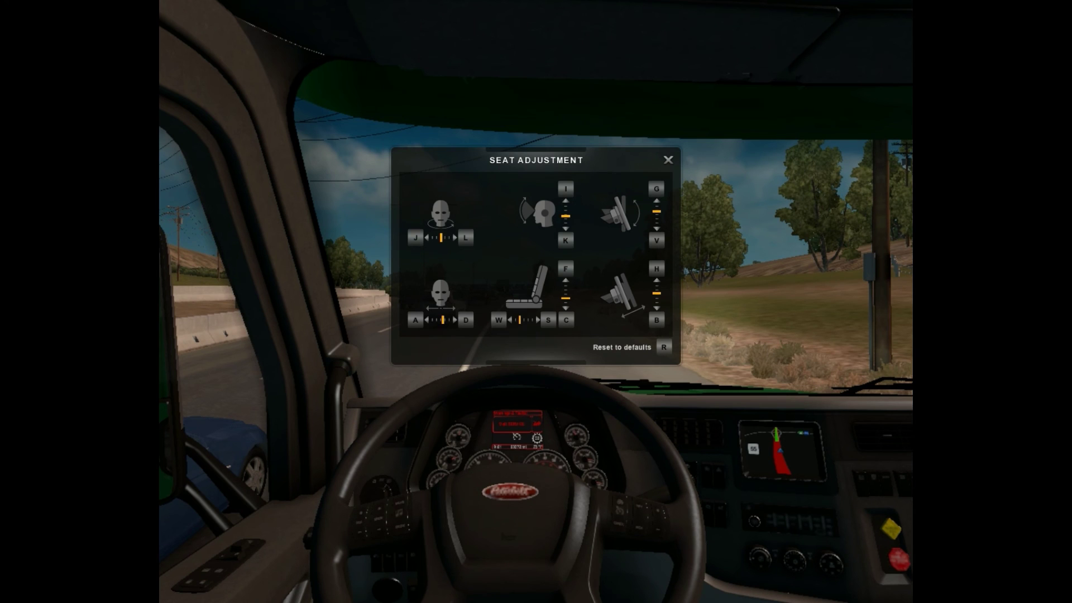
key("k")
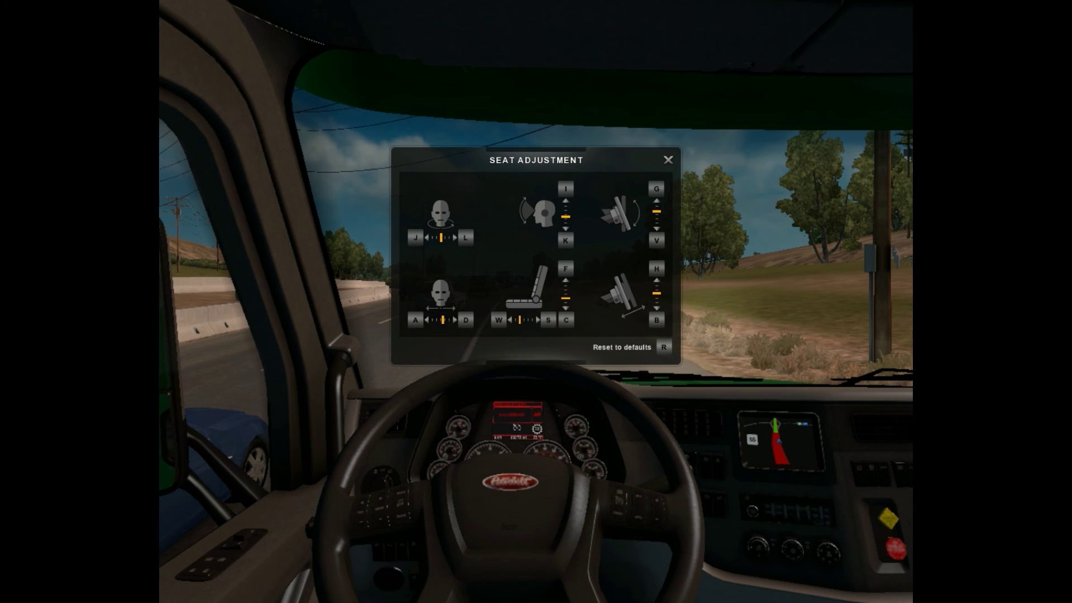
key("k")
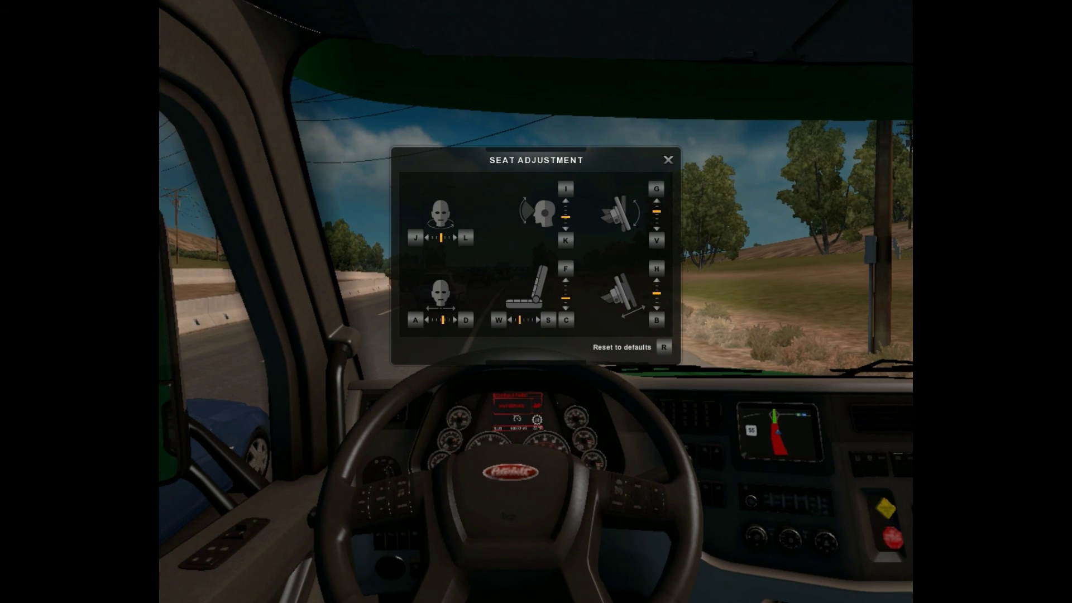
key("k")
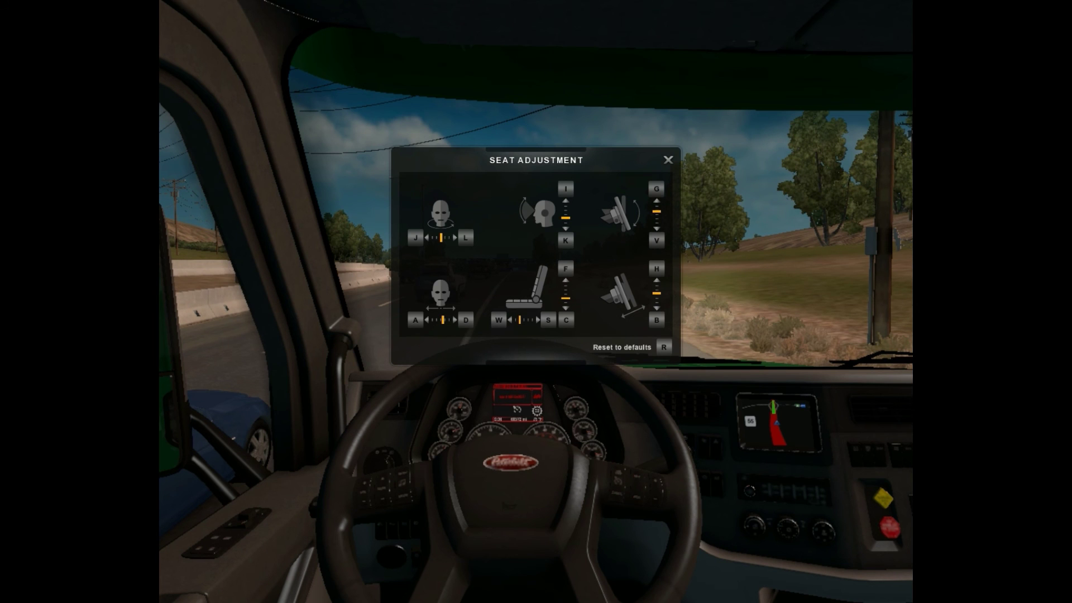
Step: Turn the head two notches further right, tilt it up two notches, and raise the seat twice
key("l")
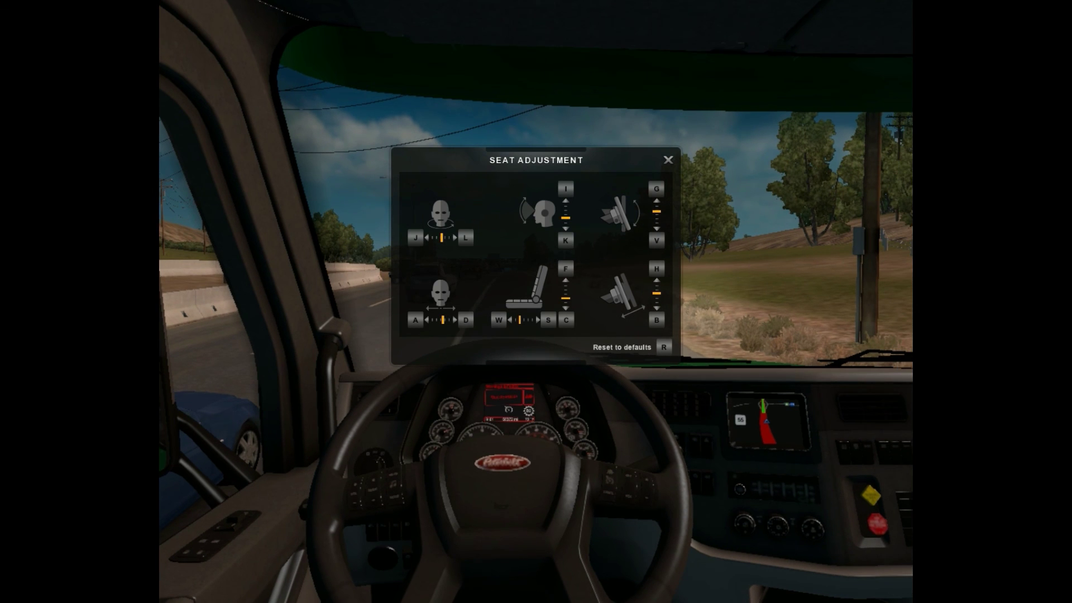
key("l")
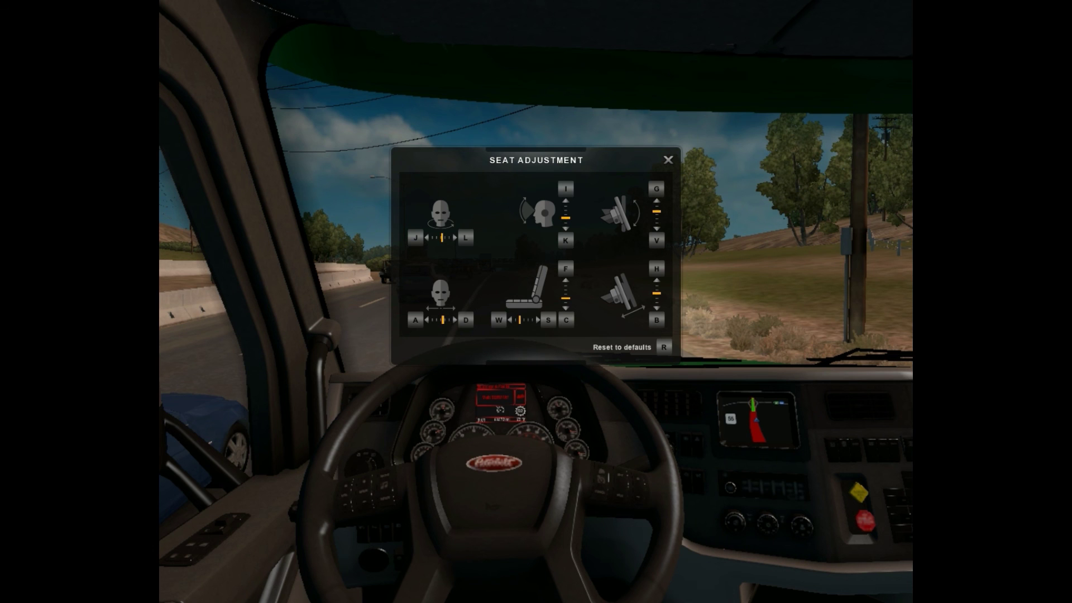
key("i")
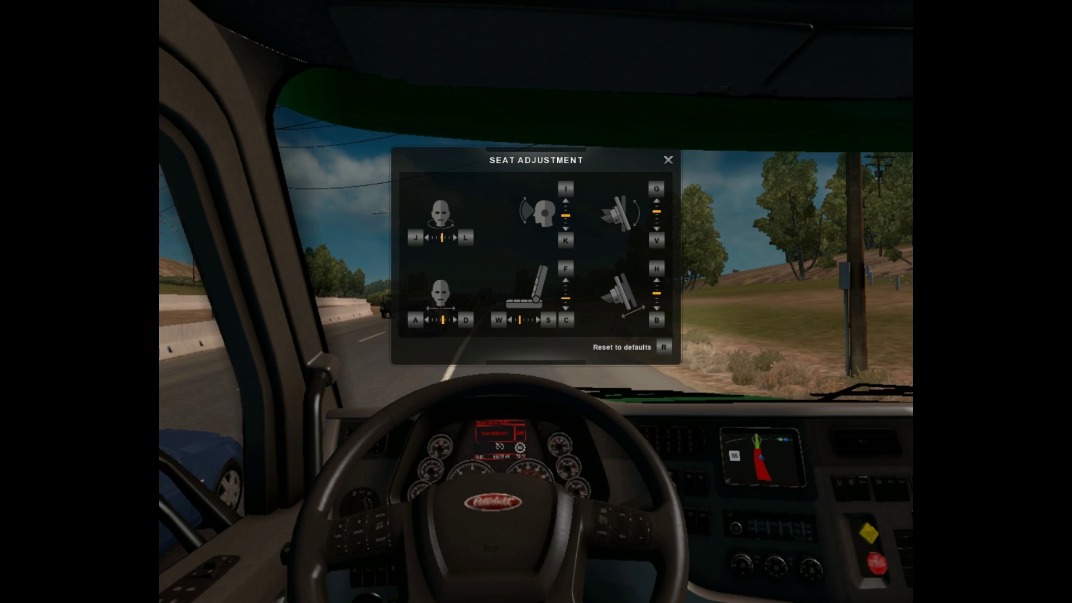
key("i")
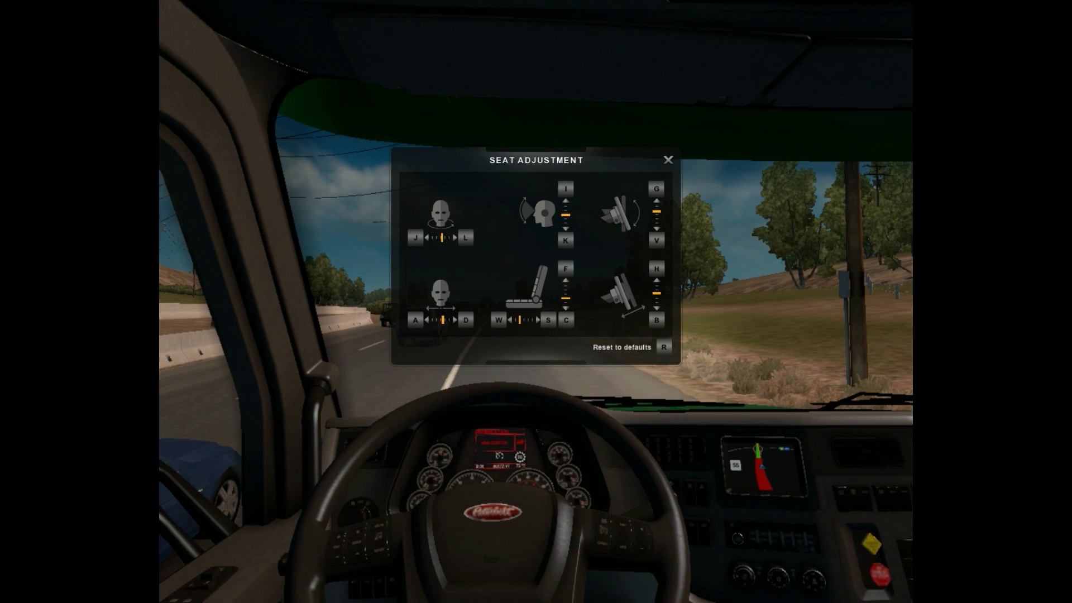
key("f")
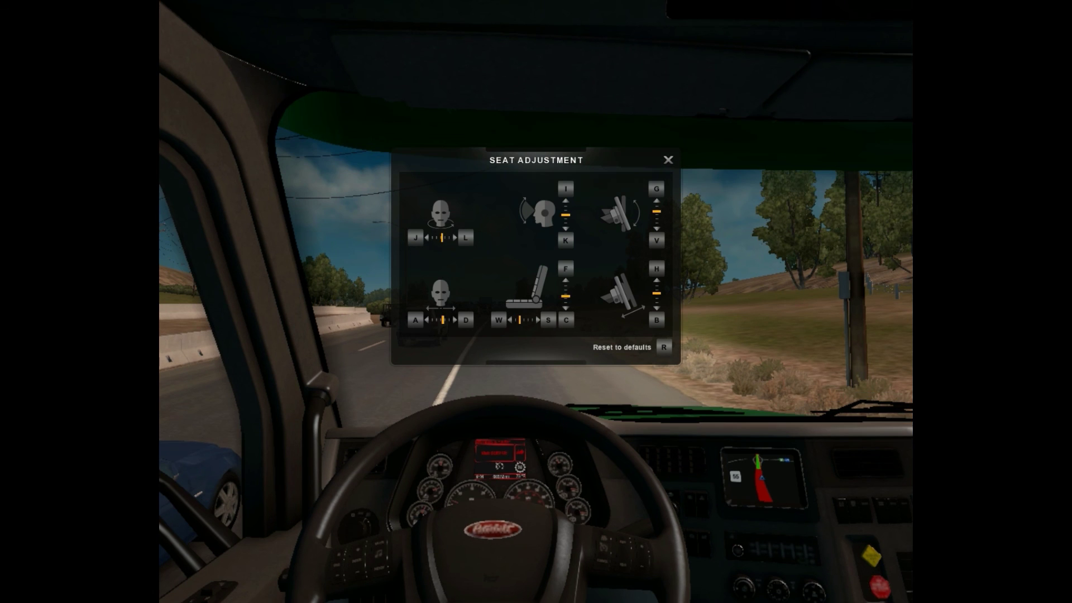
key("f")
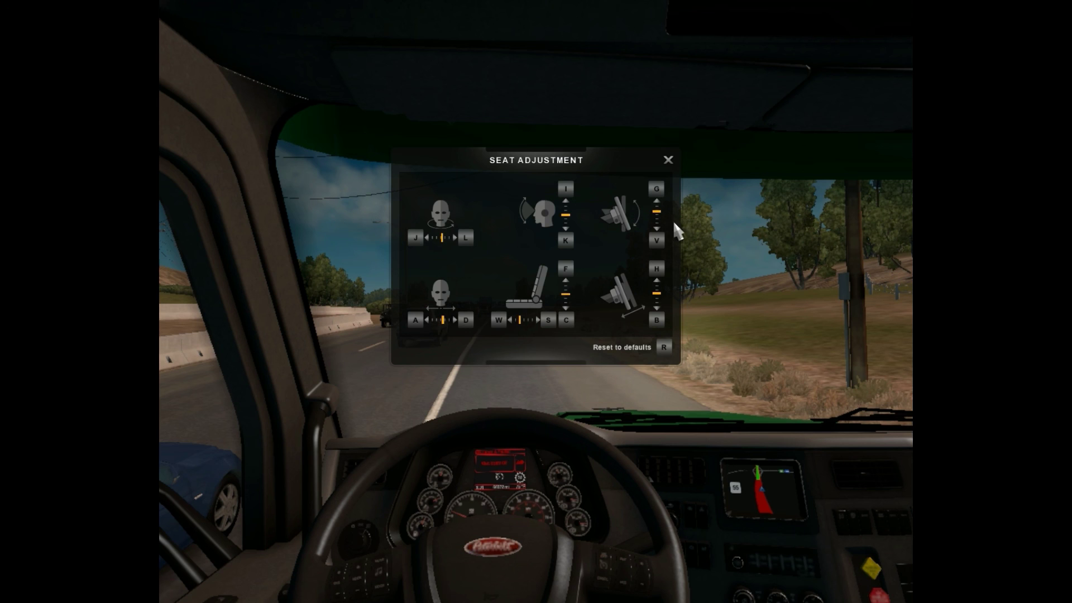
Step: Close the Seat Adjustment panel, revealing the Wireless Controller cursor control prompt
left_click(669, 161)
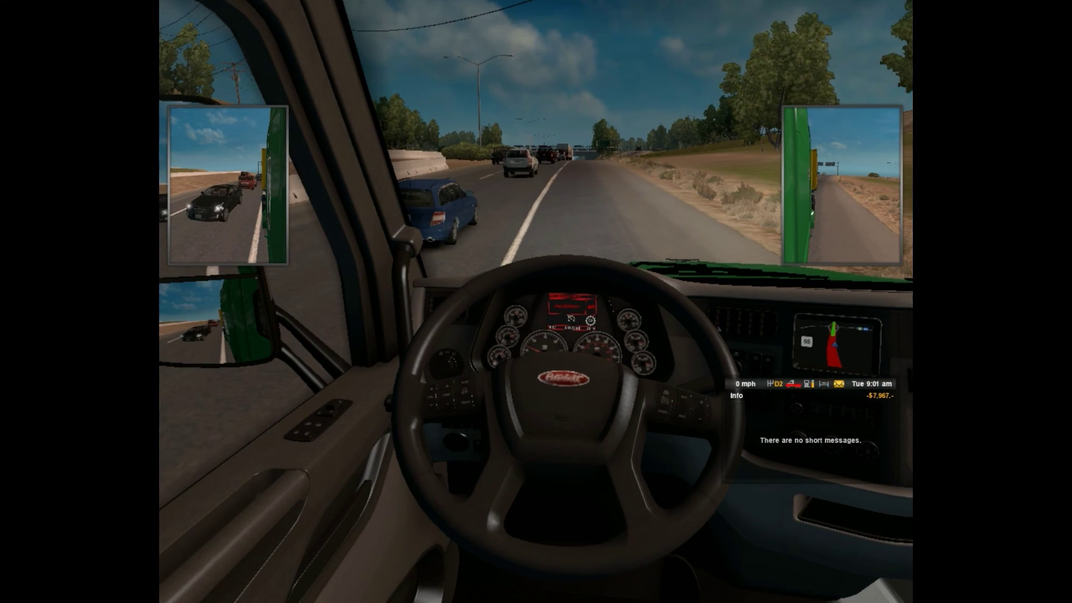